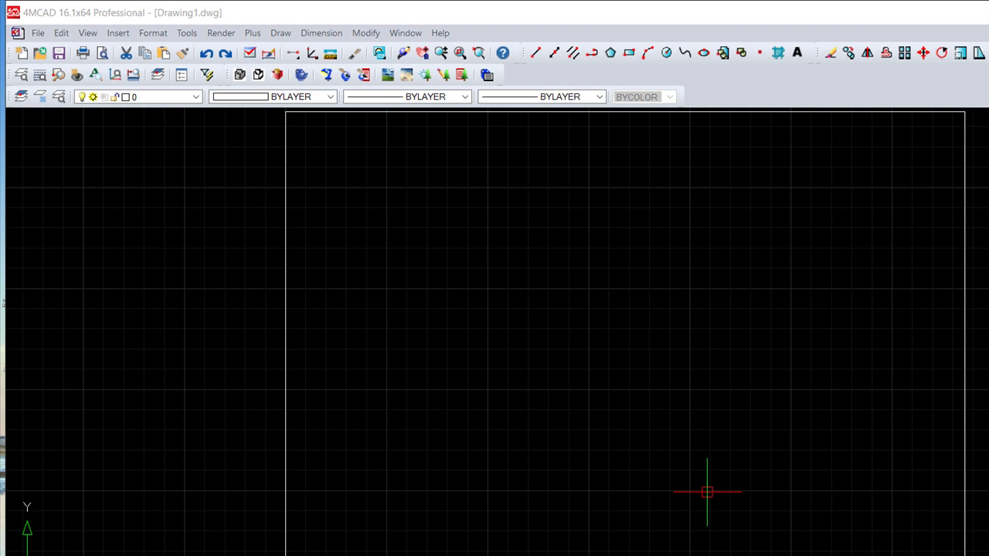
Step: Draw a rectangle near the middle of the sheet
{"action": "left_click", "coordinate": [438, 11]}
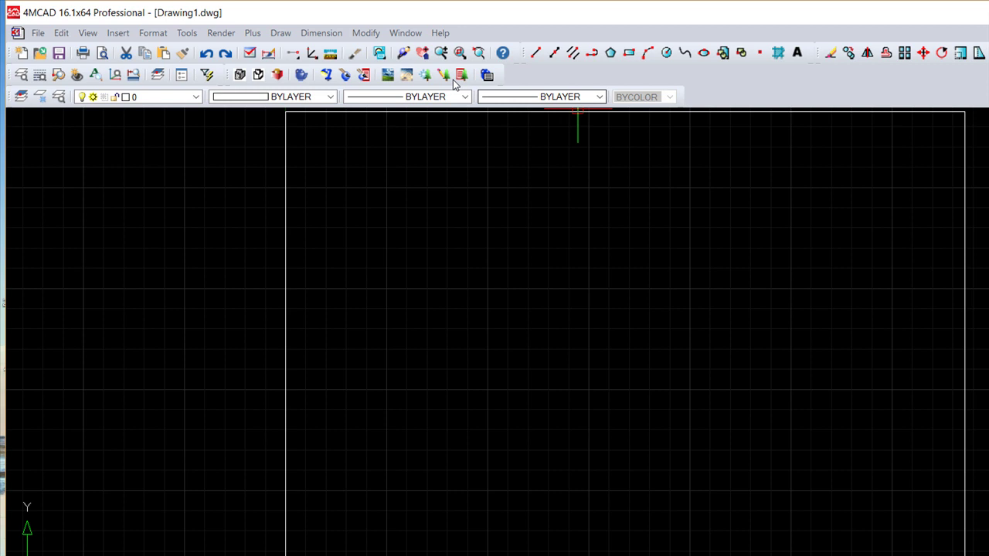
{"action": "left_click", "coordinate": [629, 53]}
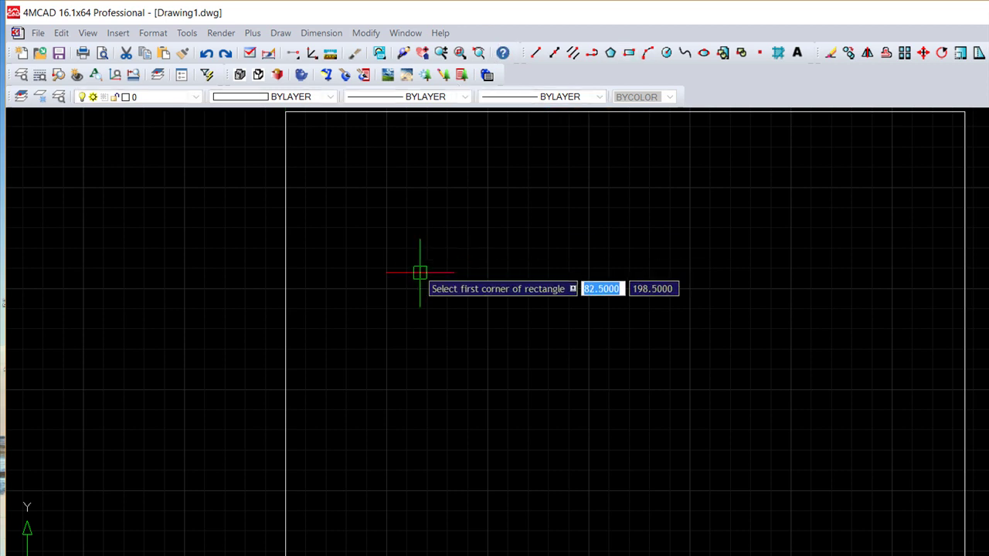
{"action": "left_click", "coordinate": [418, 269]}
{"action": "left_click", "coordinate": [580, 341]}
Step: Draw a single slanted line below the rectangle, rising to the right
{"action": "left_click", "coordinate": [535, 53]}
{"action": "left_click", "coordinate": [447, 454]}
{"action": "left_click", "coordinate": [594, 389]}
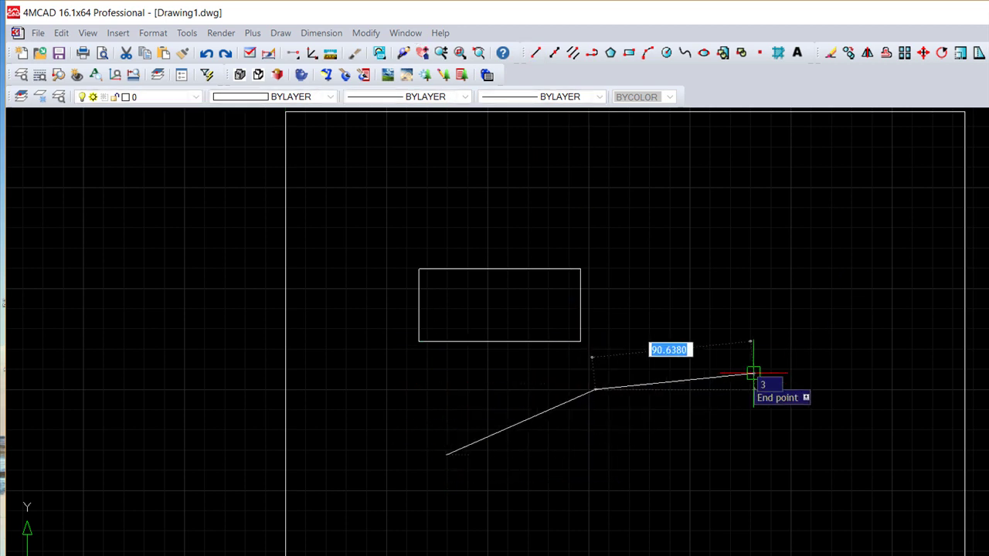
{"action": "key", "text": "Escape"}
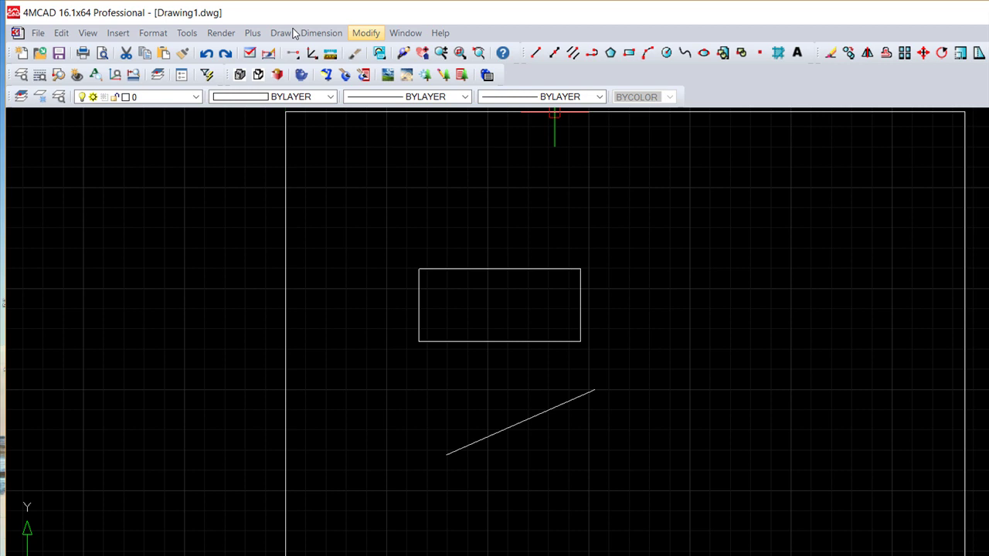
Step: Crossing-select the rectangle's right side and the line's right end, and stretch them up-right
{"action": "key", "text": "Return"}
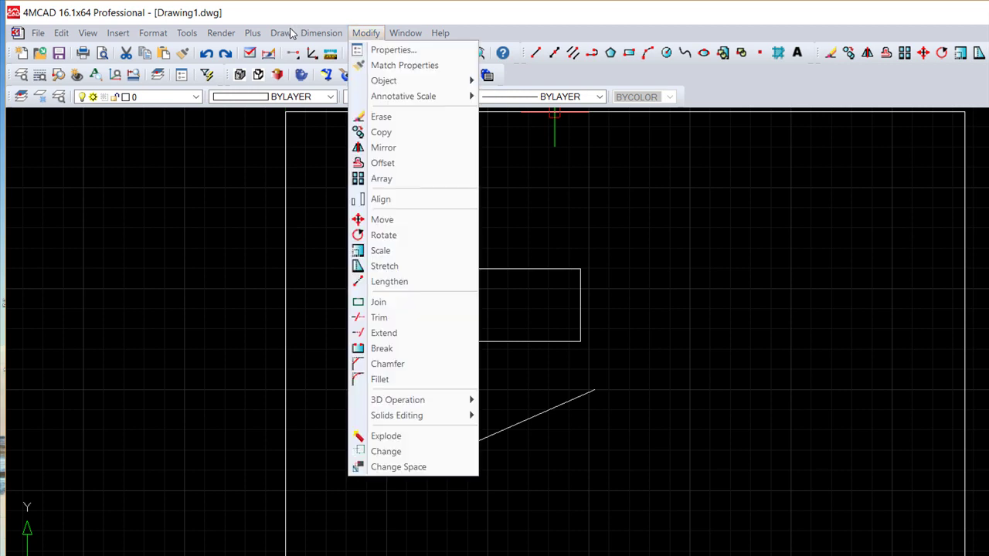
{"action": "key", "text": "Down"}
{"action": "key", "text": "Down"}
{"action": "key", "text": "Down"}
{"action": "key", "text": "Down"}
{"action": "key", "text": "Down"}
{"action": "key", "text": "Down"}
{"action": "key", "text": "Down"}
{"action": "key", "text": "Down"}
{"action": "key", "text": "Down"}
{"action": "key", "text": "Down"}
{"action": "key", "text": "Down"}
{"action": "key", "text": "Down"}
{"action": "key", "text": "Down"}
{"action": "key", "text": "Down"}
{"action": "key", "text": "Down"}
{"action": "key", "text": "Down"}
{"action": "key", "text": "Down"}
{"action": "key", "text": "Down"}
{"action": "key", "text": "Down"}
{"action": "key", "text": "Down"}
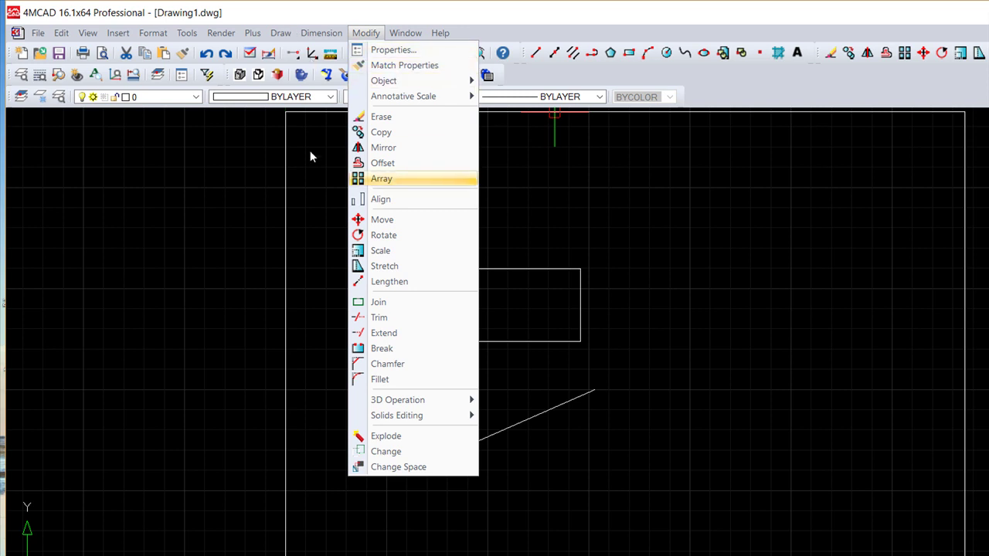
{"action": "key", "text": "Up"}
{"action": "key", "text": "Up"}
{"action": "key", "text": "Up"}
{"action": "key", "text": "Up"}
{"action": "key", "text": "Up"}
{"action": "key", "text": "Up"}
{"action": "key", "text": "Up"}
{"action": "key", "text": "Return"}
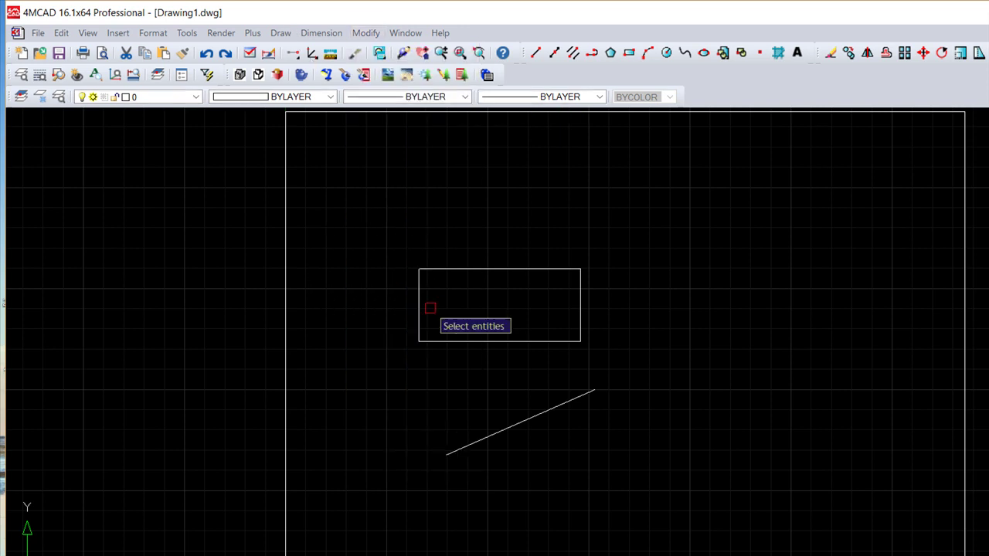
{"action": "left_click", "coordinate": [696, 472]}
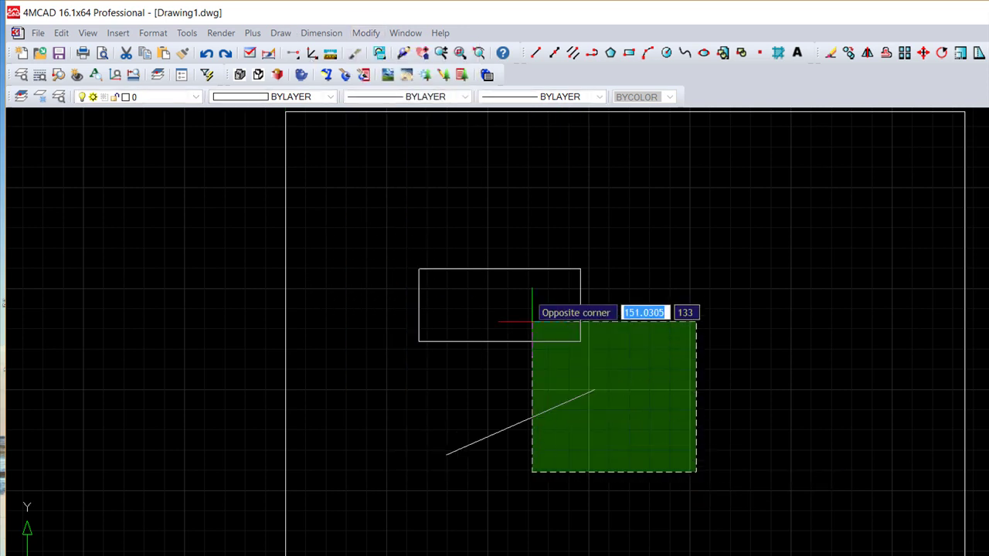
{"action": "left_click", "coordinate": [549, 217]}
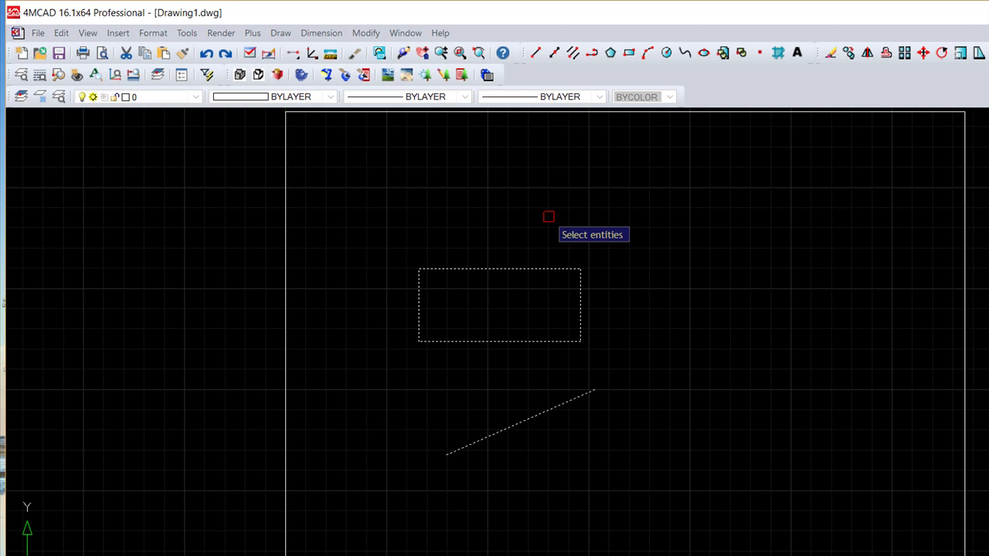
{"action": "key", "text": "Return"}
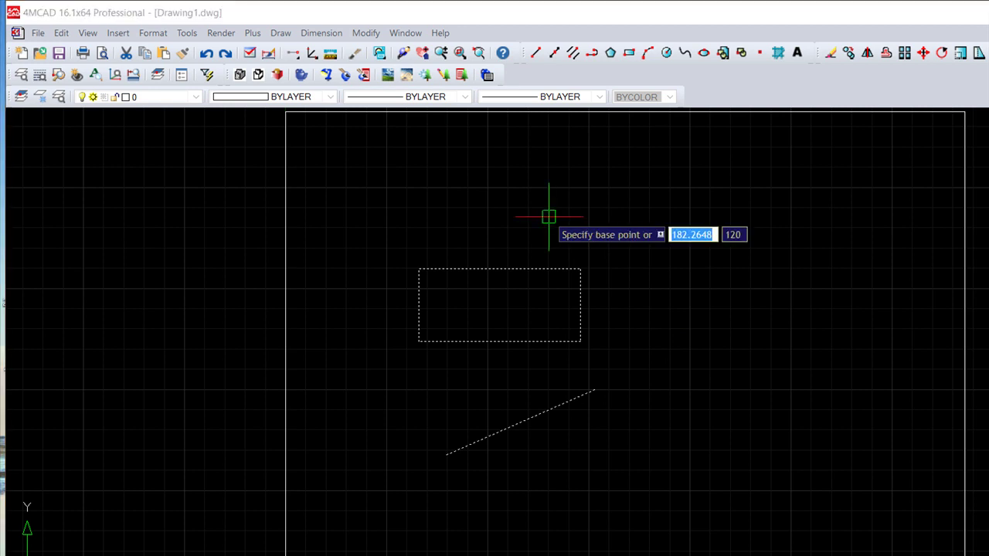
{"action": "left_click", "coordinate": [610, 352]}
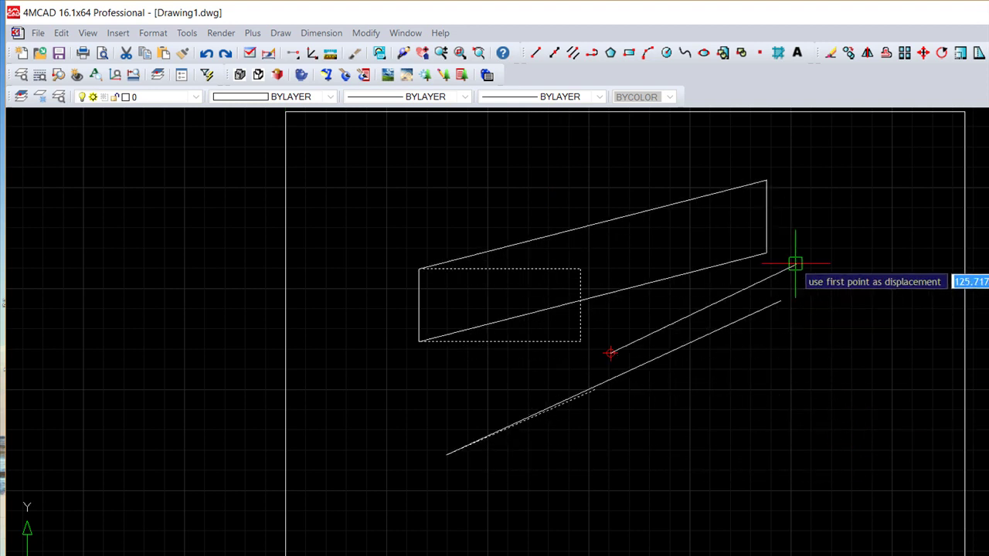
{"action": "left_click", "coordinate": [798, 321]}
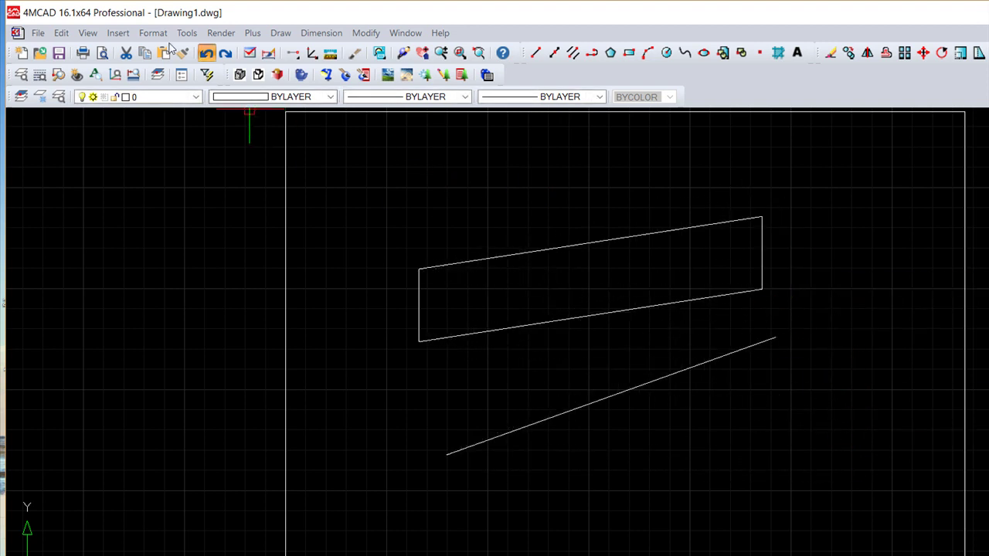
Step: Undo the stretch, then scale the rectangle and line by 1.5 about the rectangle's lower-right corner
{"action": "left_click", "coordinate": [205, 53]}
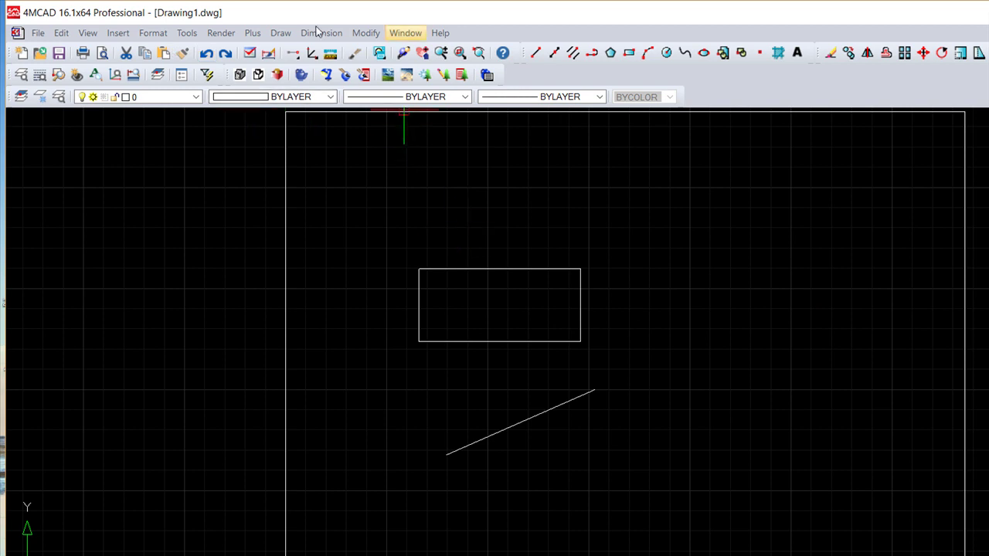
{"action": "key", "text": "alt+m"}
{"action": "key", "text": "m"}
{"action": "key", "text": "m"}
{"action": "key", "text": "s"}
{"action": "key", "text": "Return"}
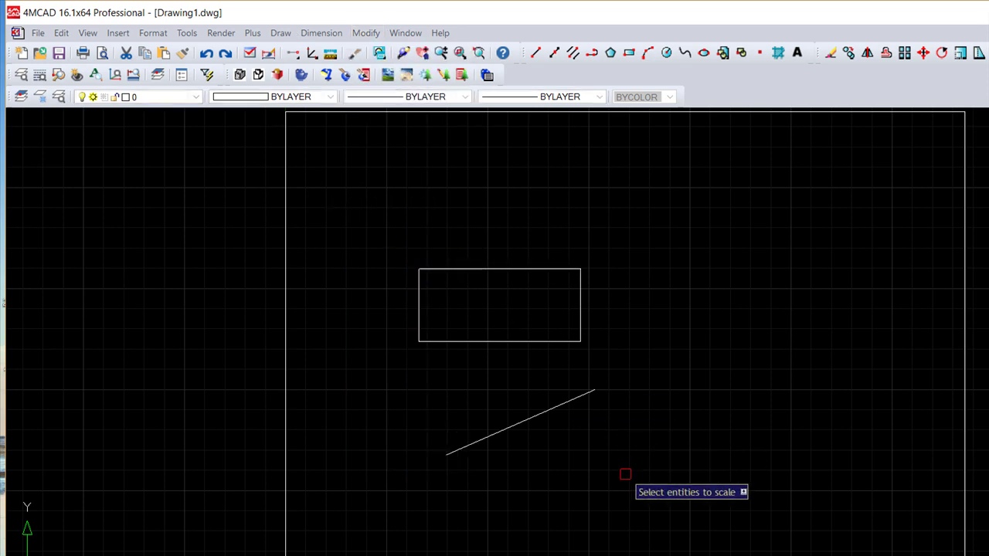
{"action": "left_click", "coordinate": [689, 489]}
{"action": "left_click", "coordinate": [362, 224]}
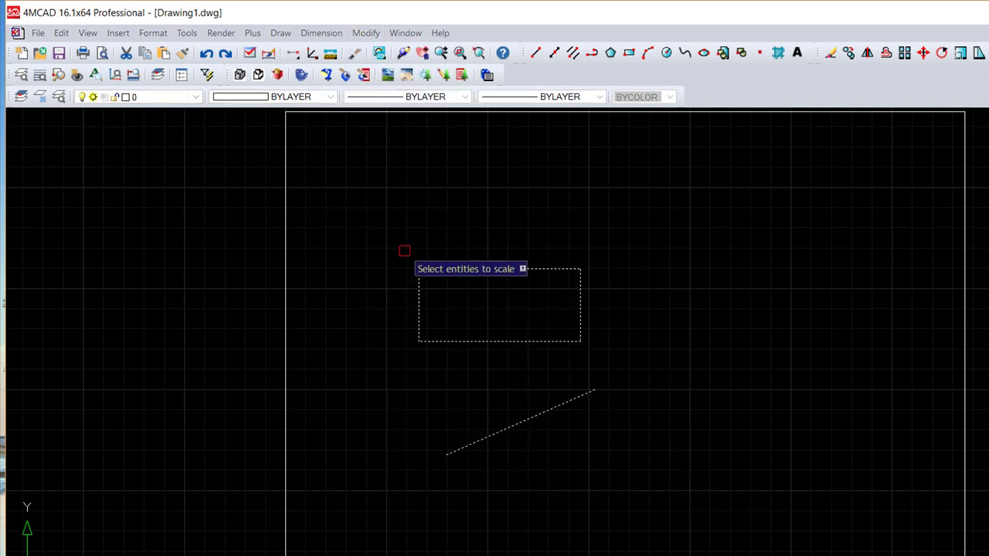
{"action": "key", "text": "Return"}
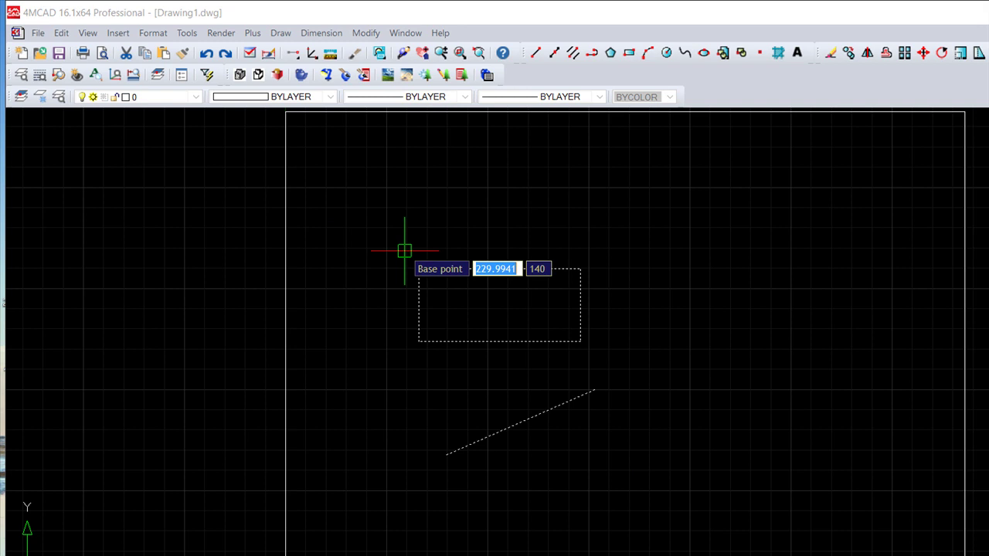
{"action": "left_click", "coordinate": [580, 340]}
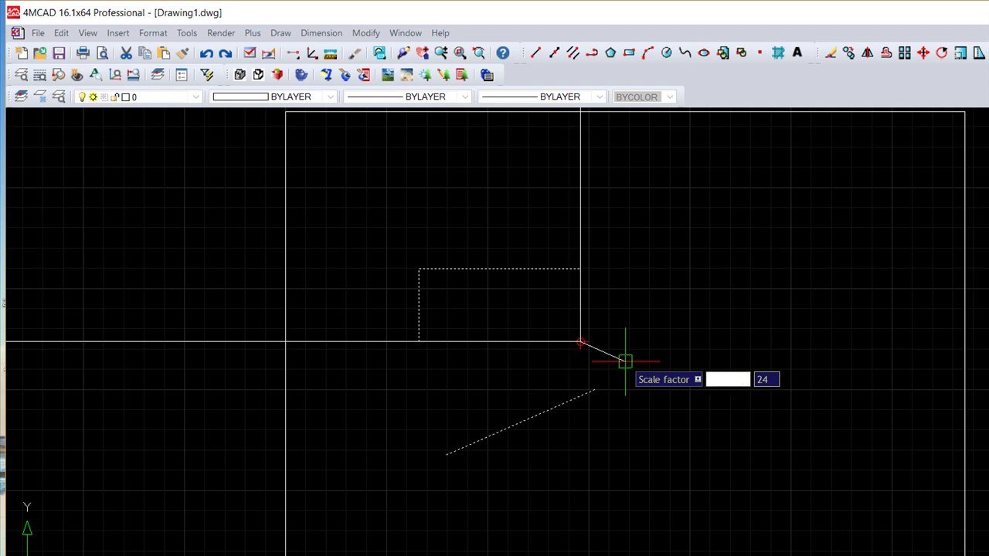
{"action": "type", "text": "1.5"}
{"action": "key", "text": "Return"}
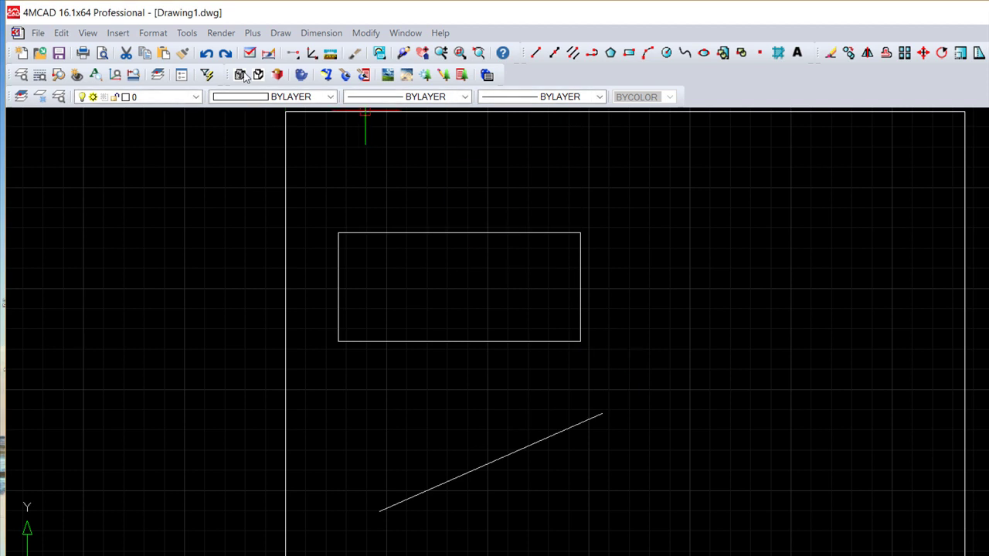
Step: Undo the scaling and erase the rectangle
{"action": "left_click", "coordinate": [206, 52]}
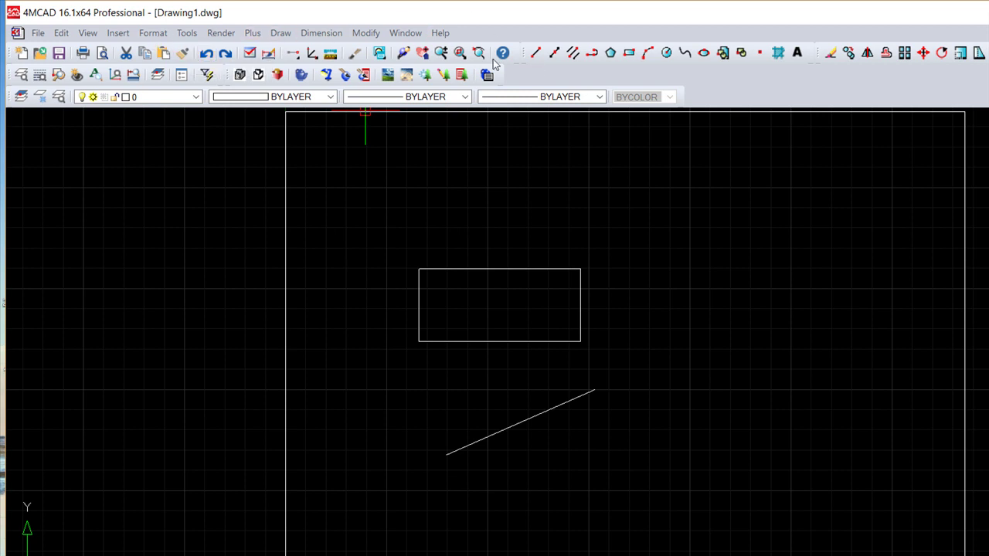
{"action": "left_click", "coordinate": [830, 53]}
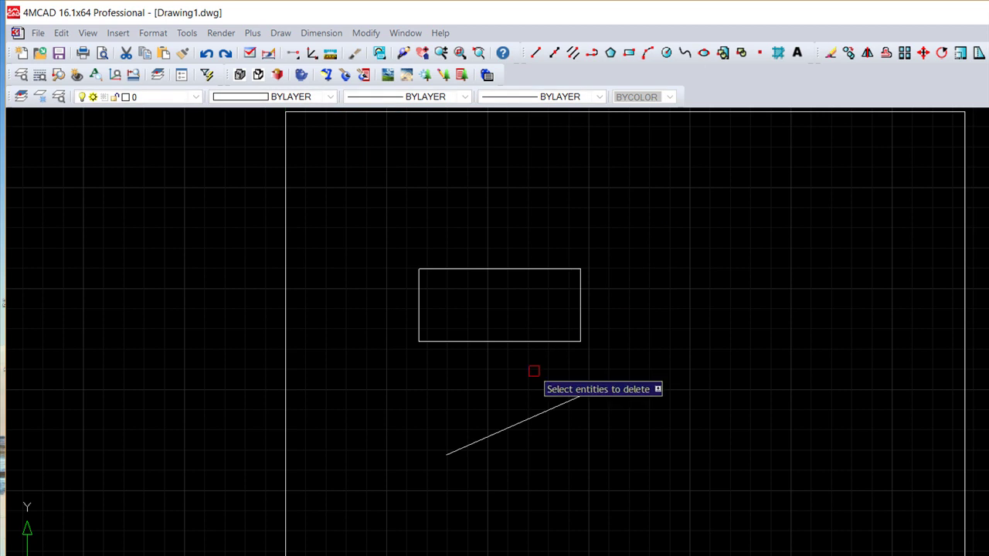
{"action": "left_click", "coordinate": [533, 341]}
{"action": "key", "text": "Return"}
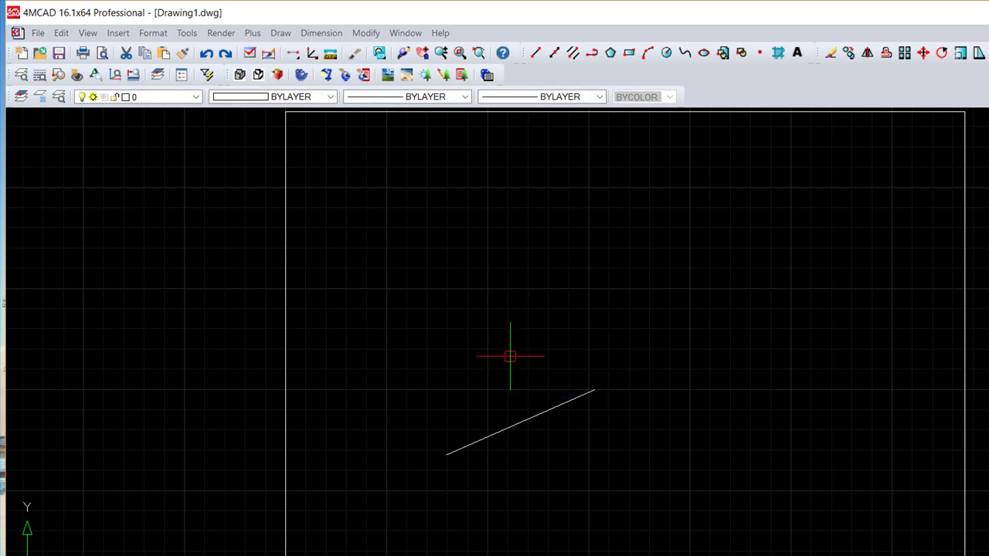
Step: Draw a second short slanted line above the first one
{"action": "left_click", "coordinate": [536, 53]}
{"action": "left_click", "coordinate": [449, 355]}
{"action": "left_click", "coordinate": [604, 313]}
{"action": "key", "text": "Return"}
Step: Draw a three-point arc above the slanted lines
{"action": "left_click", "coordinate": [647, 52]}
{"action": "left_click", "coordinate": [441, 302]}
{"action": "left_click", "coordinate": [525, 245]}
{"action": "left_click", "coordinate": [634, 241]}
{"action": "right_click", "coordinate": [637, 240]}
Step: Draw a long near-vertical line from the upper right down past the slanted lines
{"action": "left_click", "coordinate": [535, 53]}
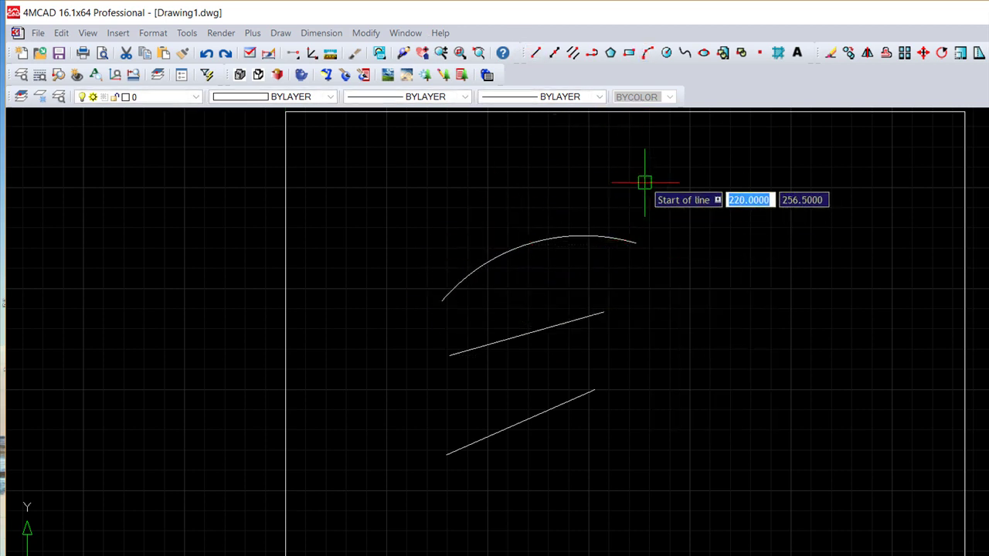
{"action": "left_click", "coordinate": [676, 173]}
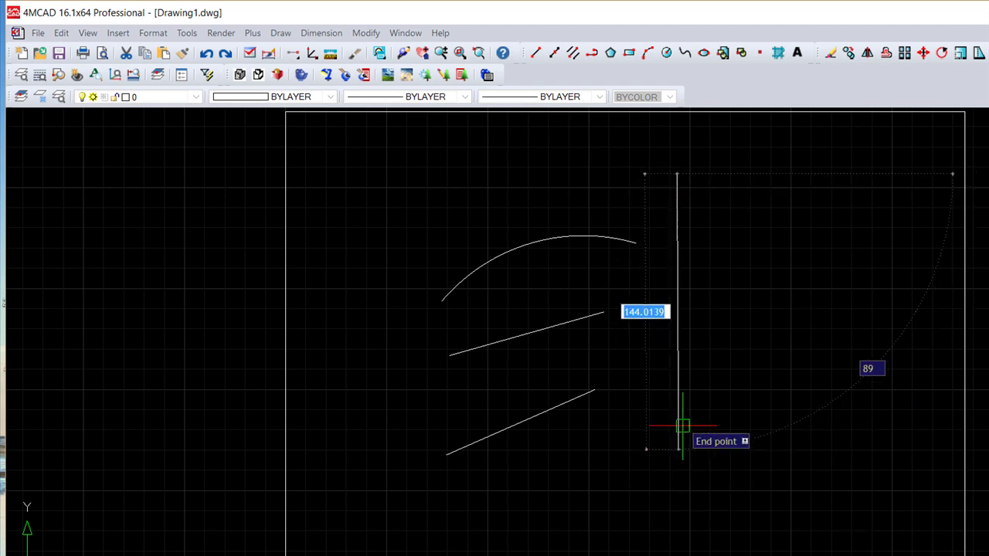
{"action": "left_click", "coordinate": [640, 458]}
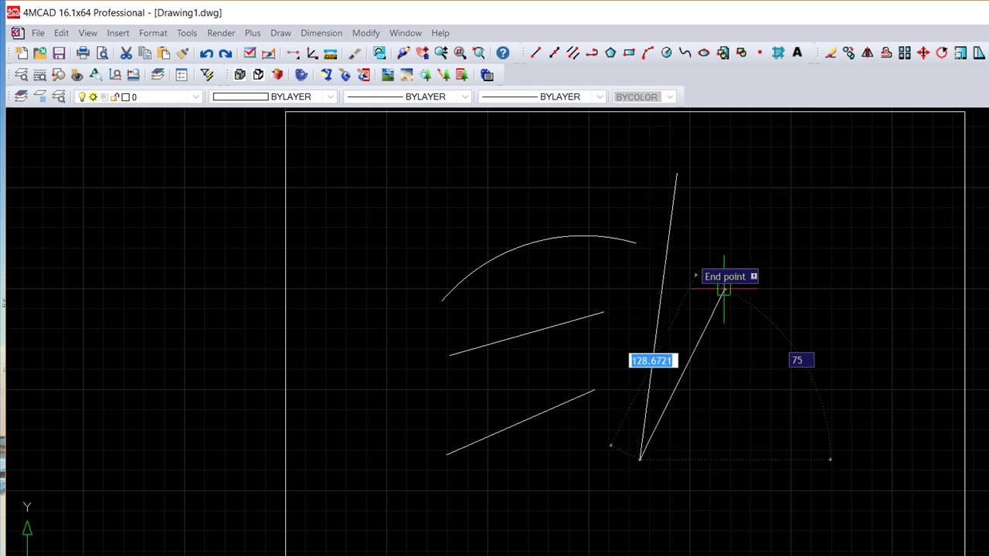
{"action": "key", "text": "Escape"}
{"action": "left_click", "coordinate": [366, 32]}
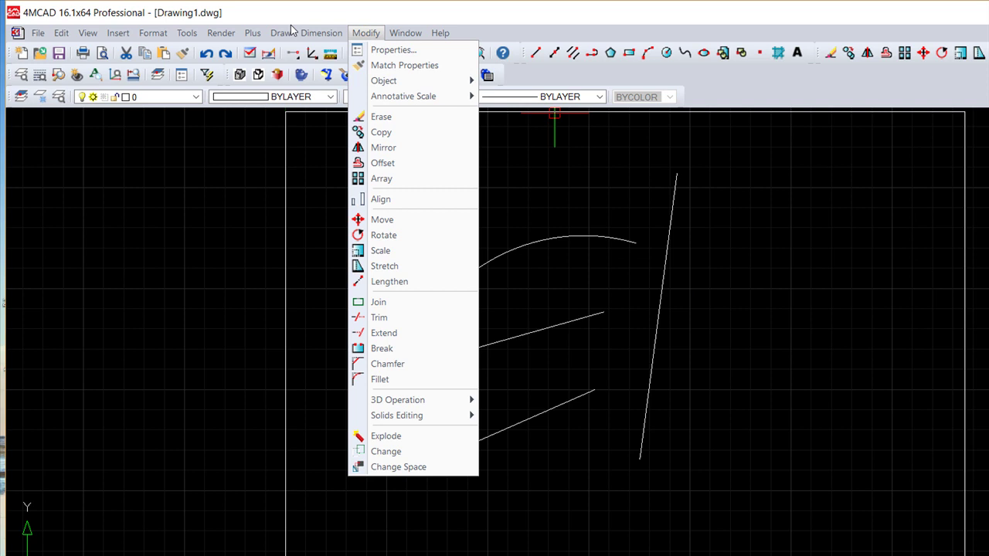
{"action": "left_click", "coordinate": [384, 333]}
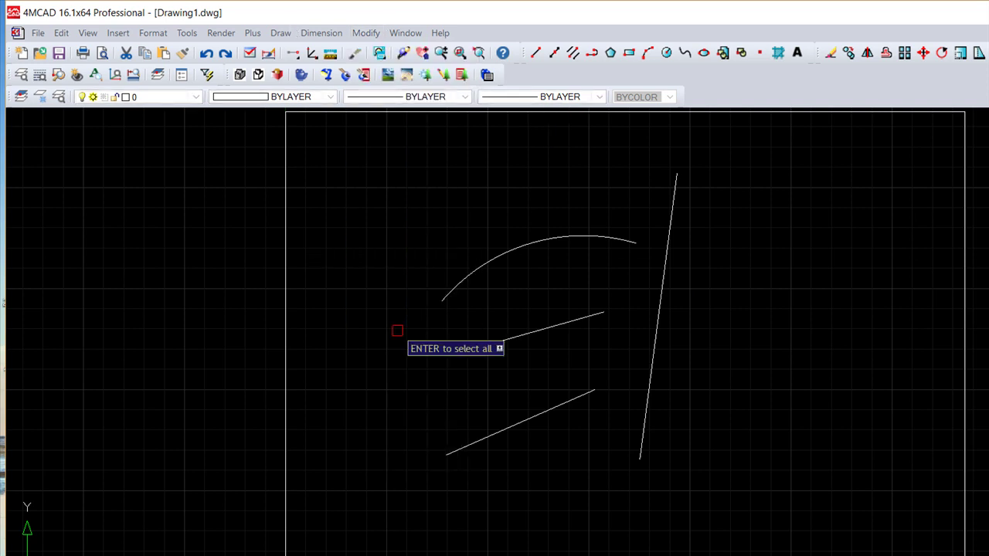
{"action": "left_click", "coordinate": [654, 322]}
{"action": "key", "text": "Return"}
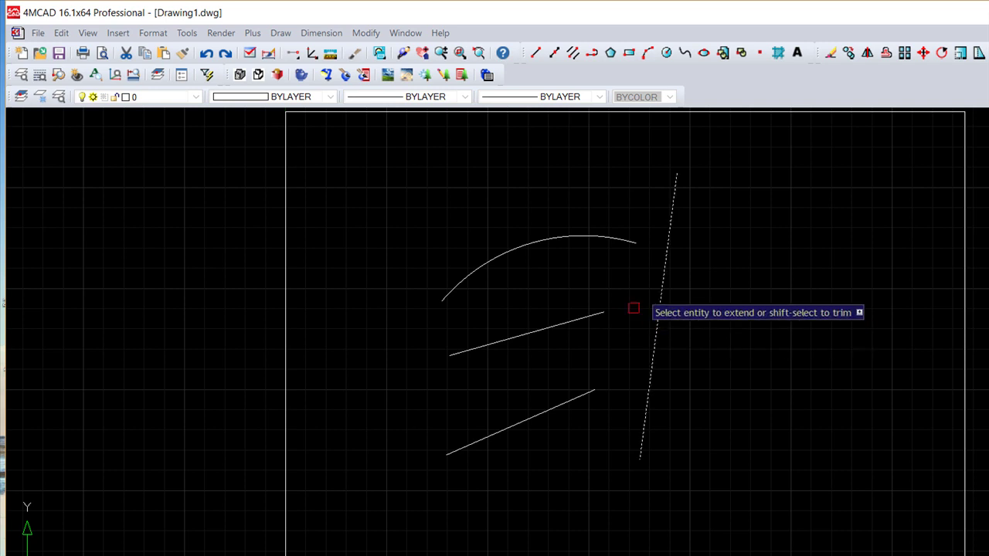
{"action": "left_click", "coordinate": [627, 240]}
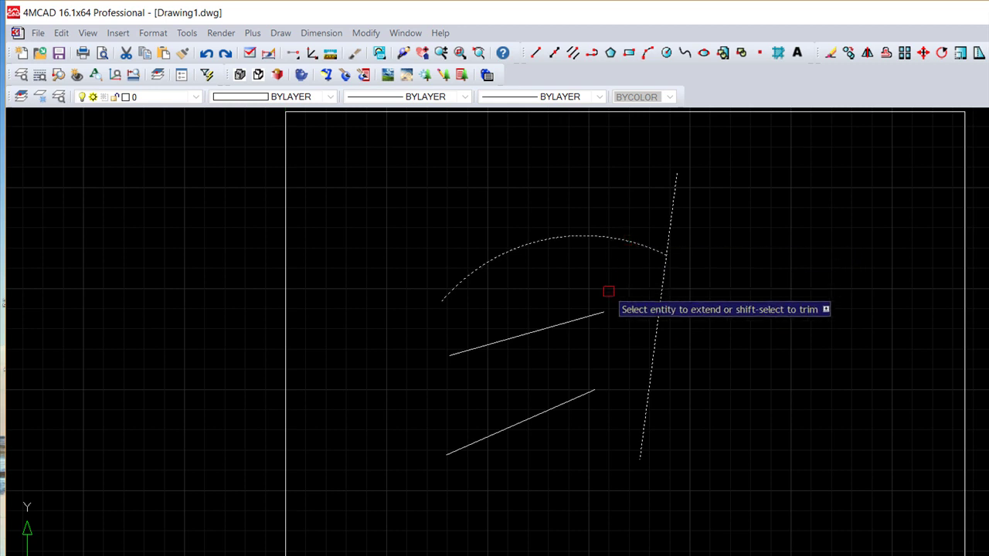
{"action": "left_click", "coordinate": [596, 311]}
{"action": "left_click", "coordinate": [580, 399]}
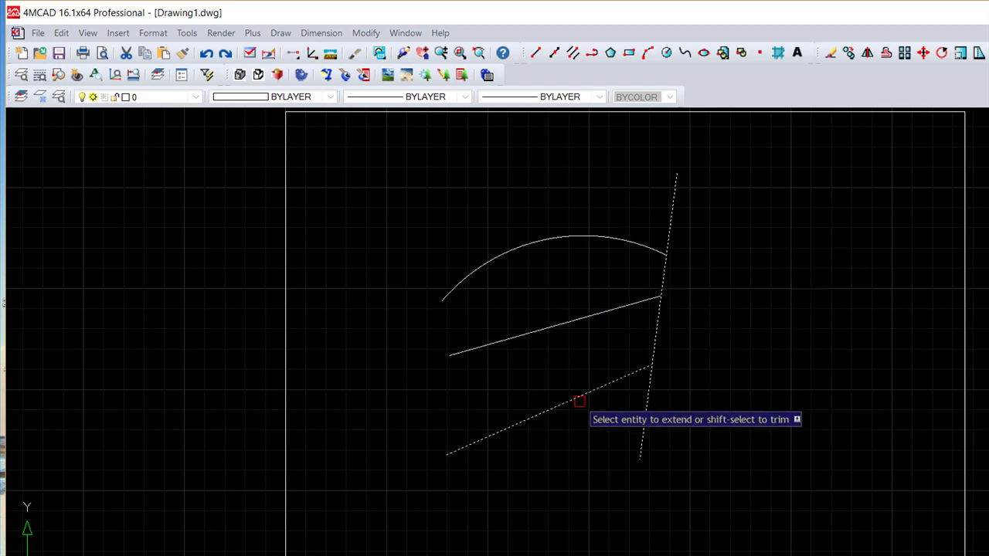
{"action": "left_click", "coordinate": [206, 52]}
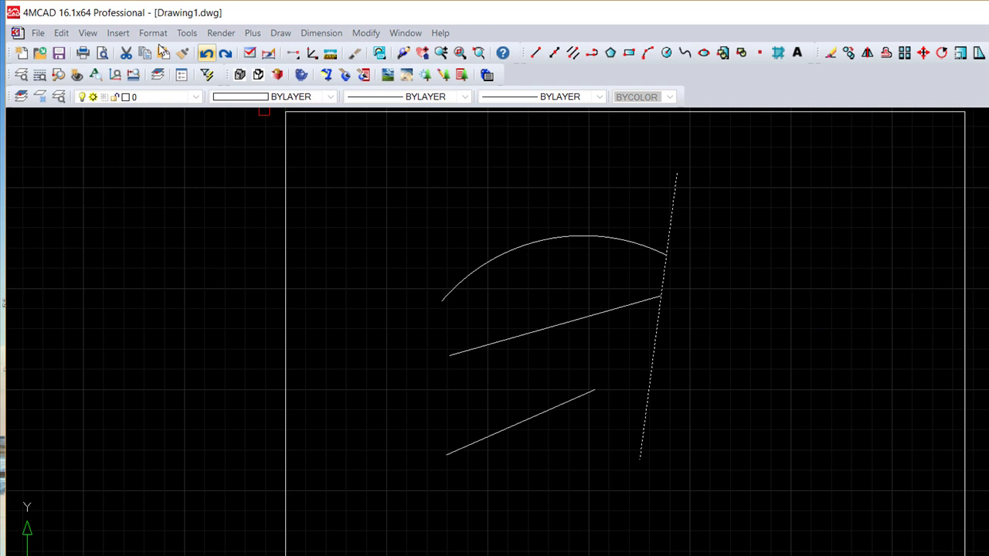
{"action": "left_click", "coordinate": [206, 52]}
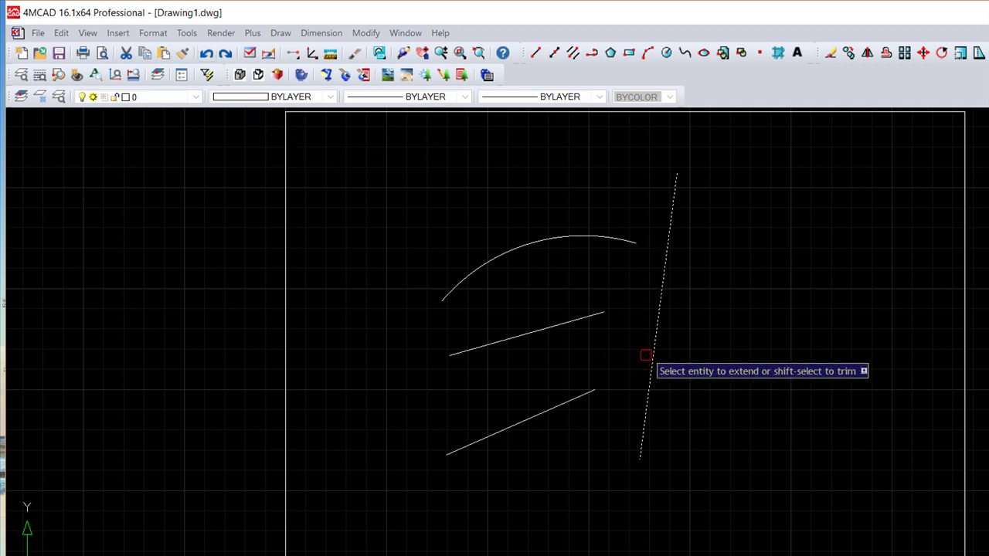
Step: Draw a short near-vertical line at the upper right, beside the long line's top
{"action": "key", "text": "Escape"}
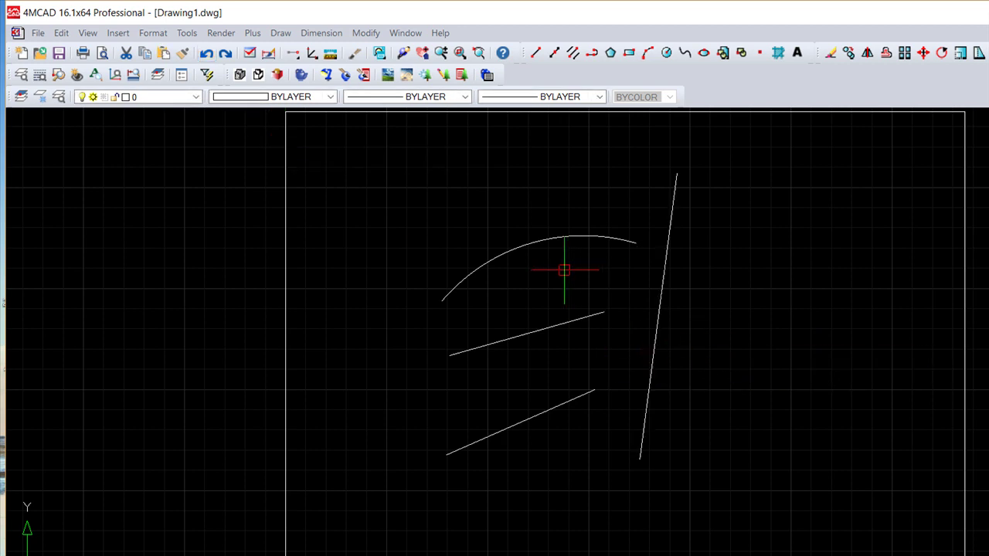
{"action": "left_click", "coordinate": [536, 53]}
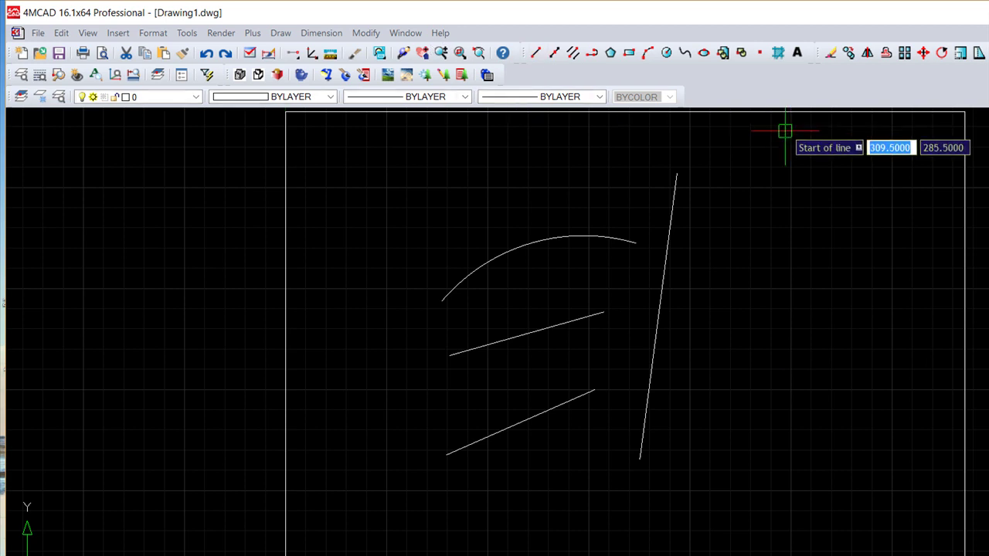
{"action": "left_click", "coordinate": [716, 143]}
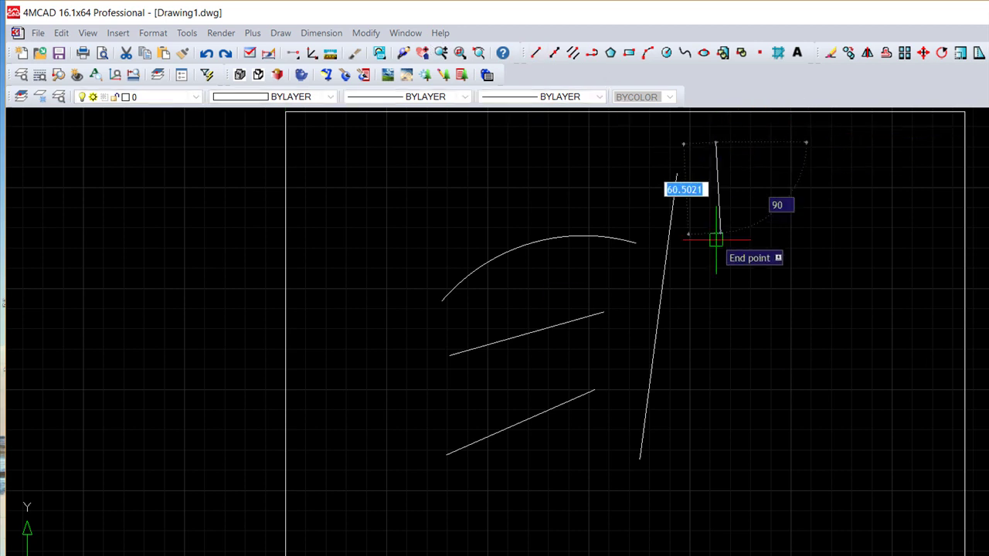
{"action": "left_click", "coordinate": [720, 281]}
{"action": "key", "text": "Escape"}
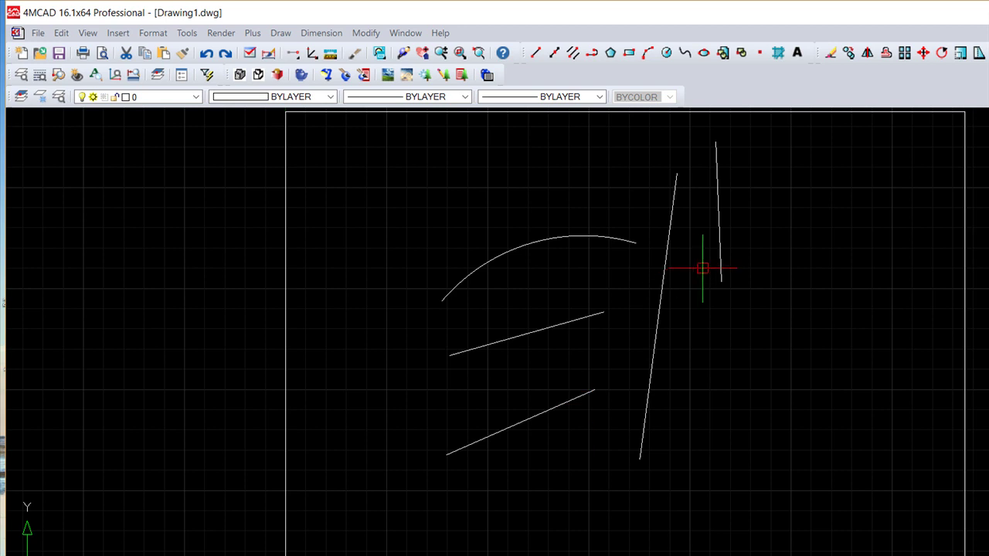
Step: Extend the lower slanted line to the short upper-right line using Extend edge mode
{"action": "left_click", "coordinate": [366, 32]}
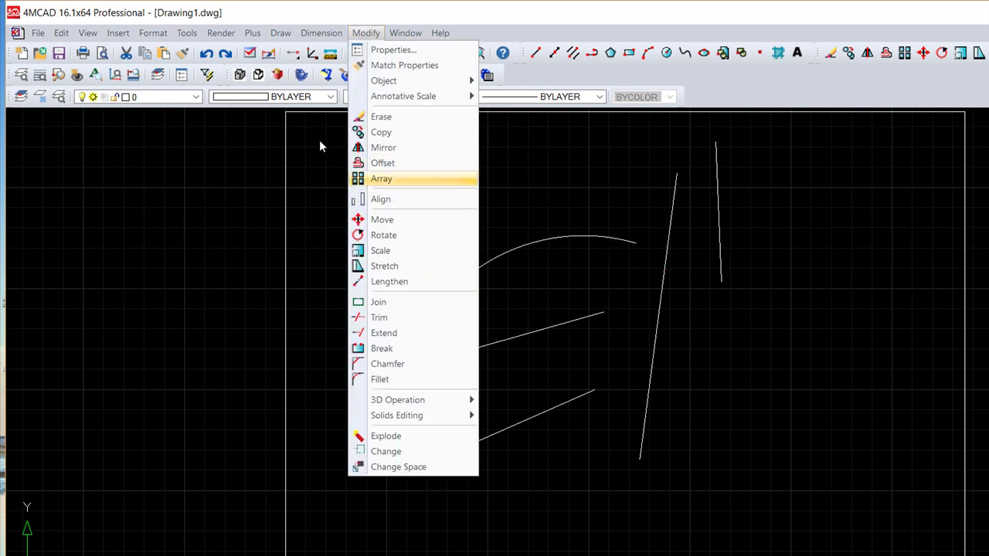
{"action": "left_click", "coordinate": [471, 333]}
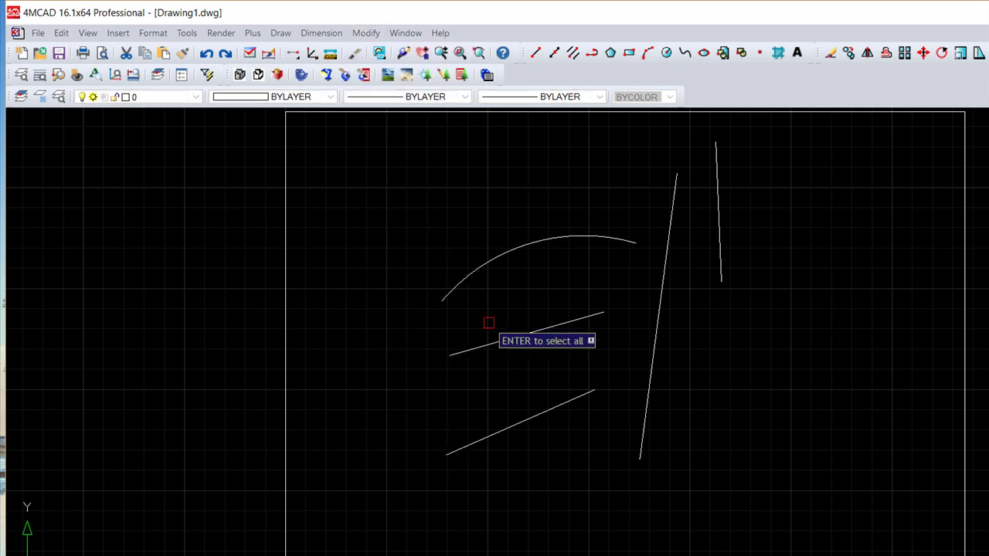
{"action": "left_click", "coordinate": [716, 250]}
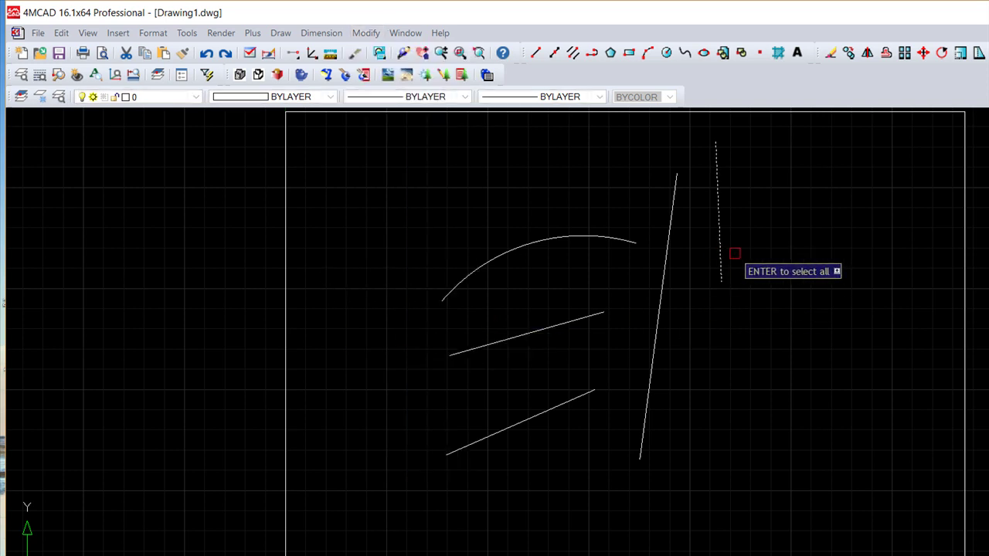
{"action": "key", "text": "Return"}
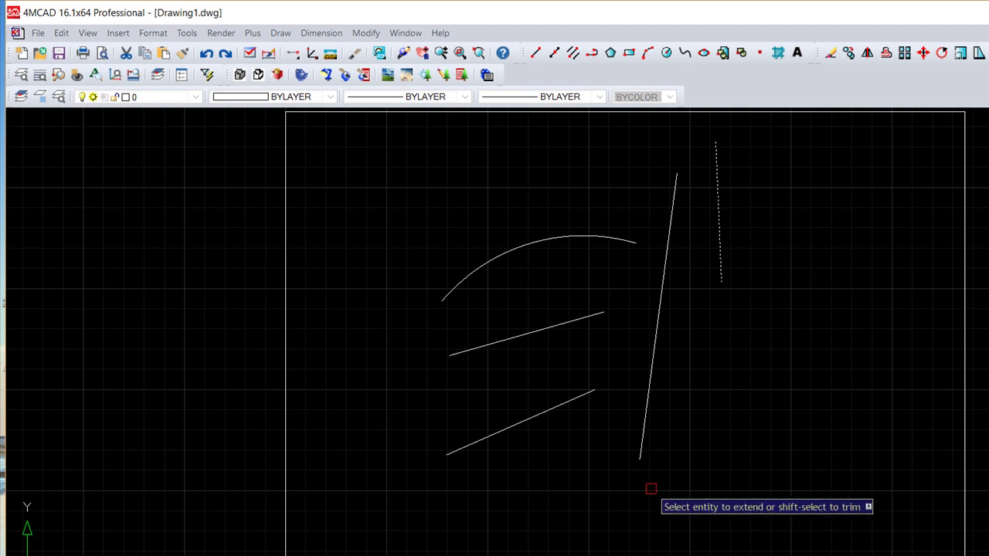
{"action": "key", "text": "Return"}
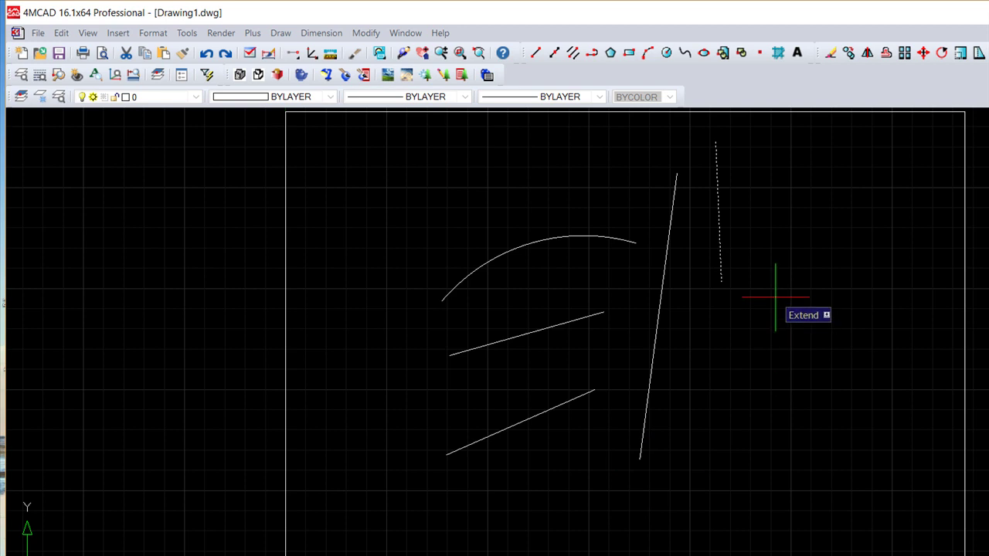
{"action": "key", "text": "Return"}
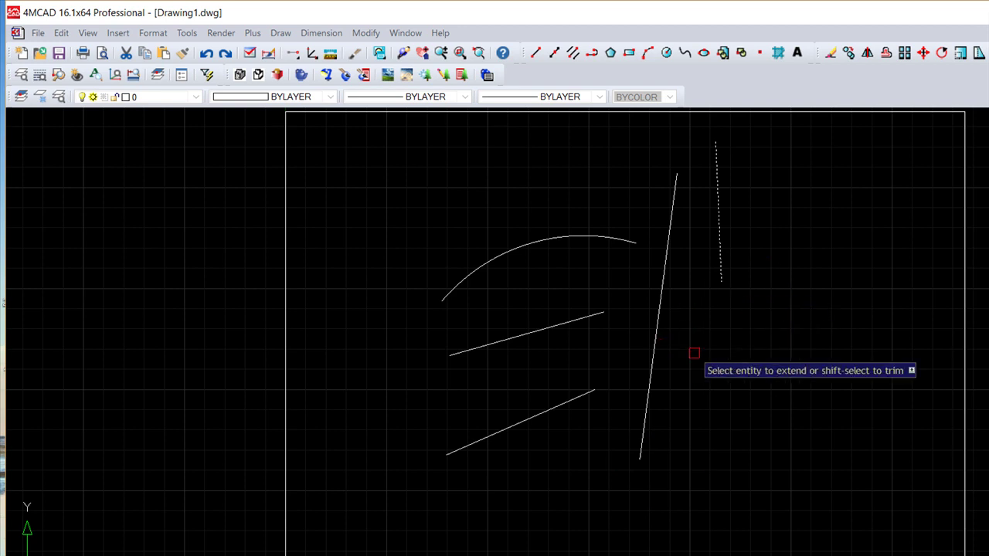
{"action": "left_click", "coordinate": [576, 394]}
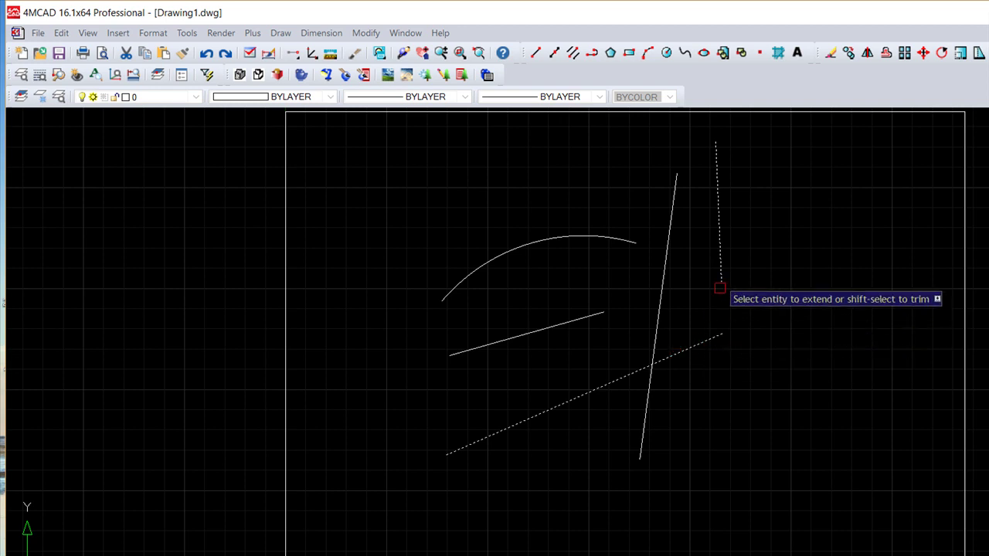
{"action": "key", "text": "Escape"}
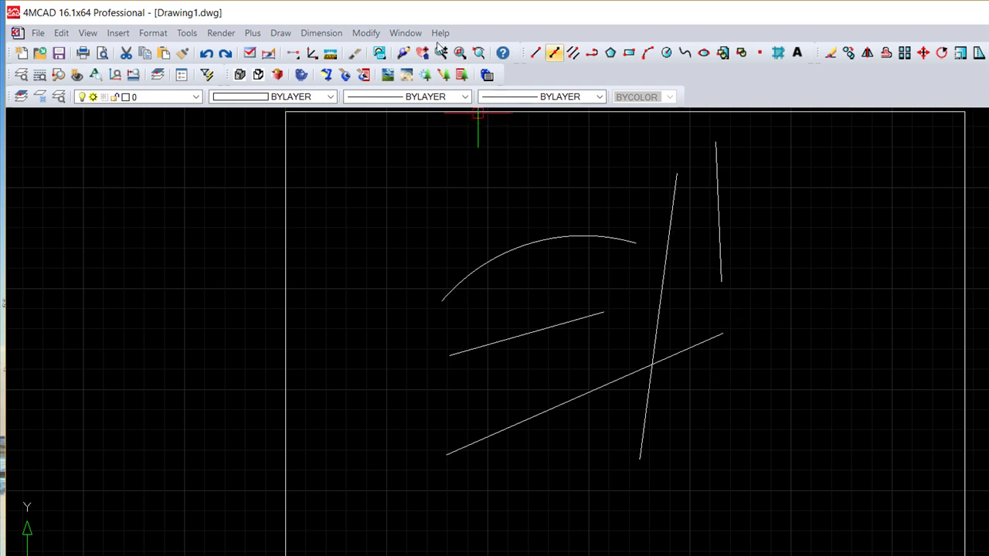
Step: Draw a steep slanted line running down across the lower long line
{"action": "left_click", "coordinate": [508, 204]}
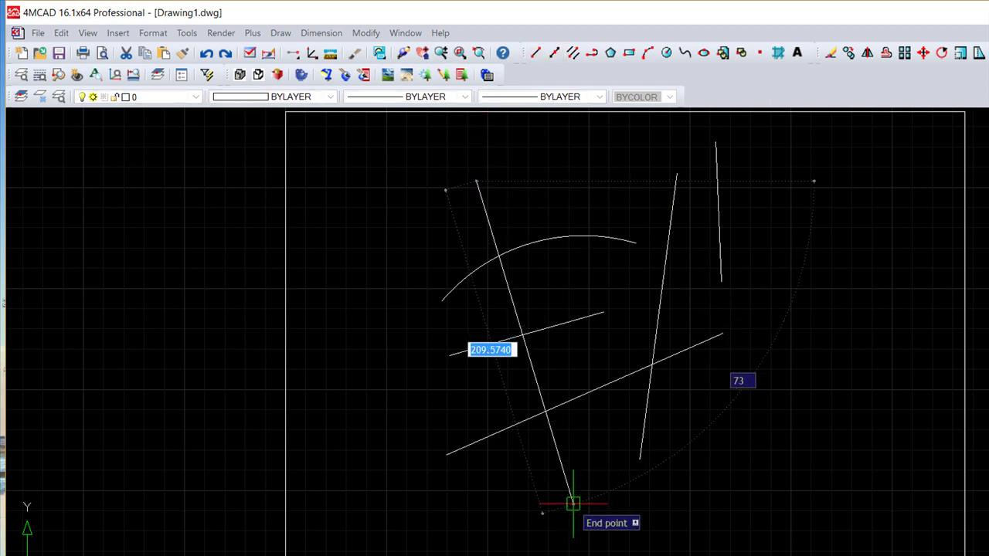
{"action": "left_click", "coordinate": [573, 504]}
{"action": "key", "text": "Escape"}
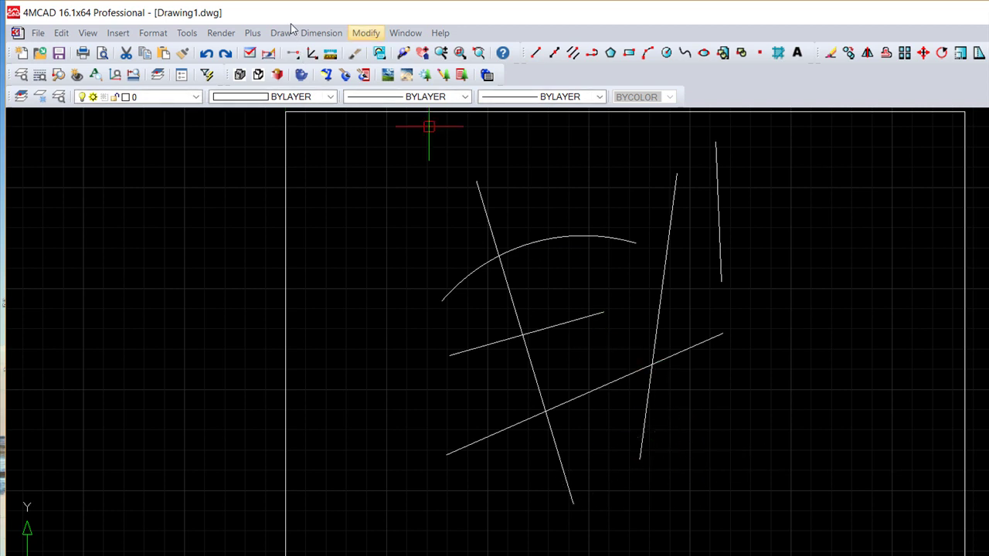
Step: Trim the lower long line's right end back to the steep line
{"action": "key", "text": "alt+m"}
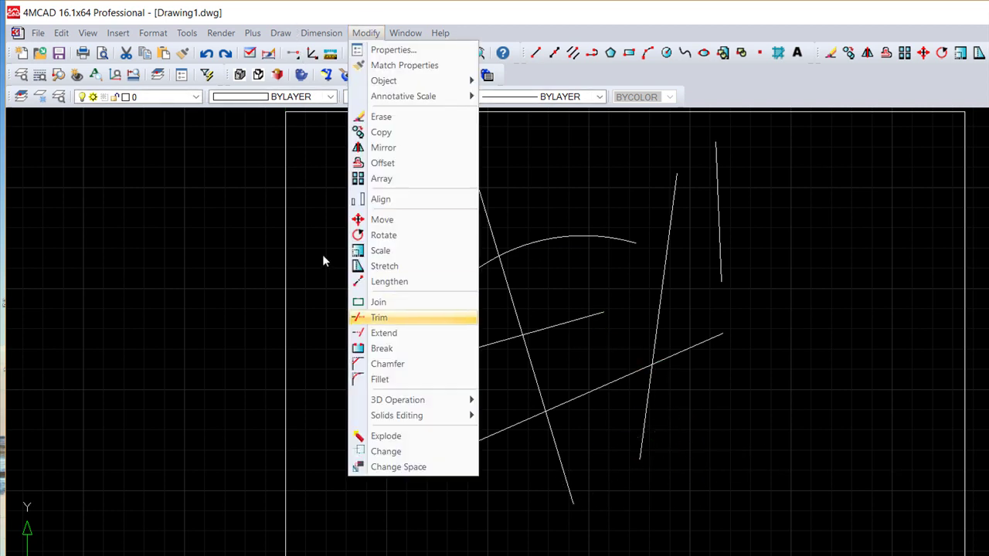
{"action": "key", "text": "Return"}
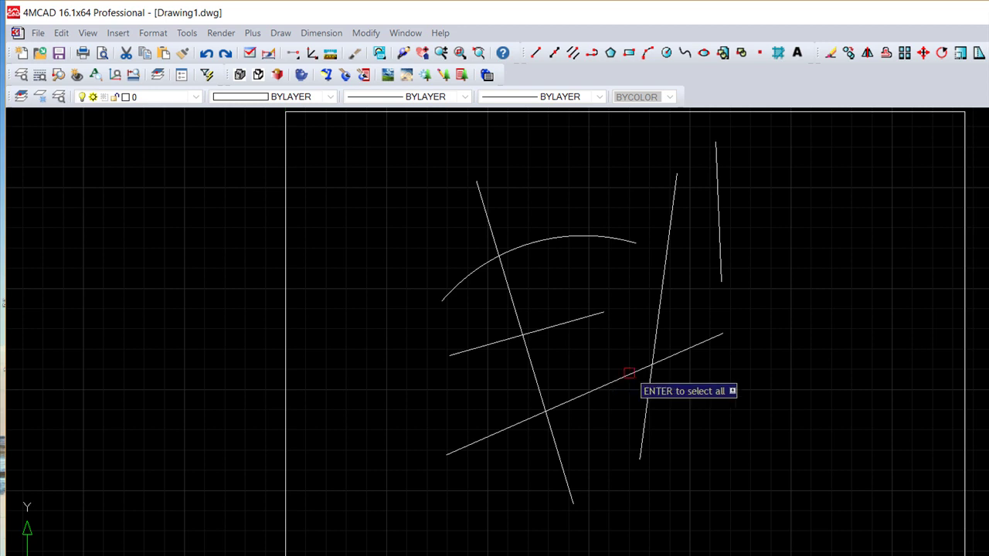
{"action": "left_click", "coordinate": [655, 330]}
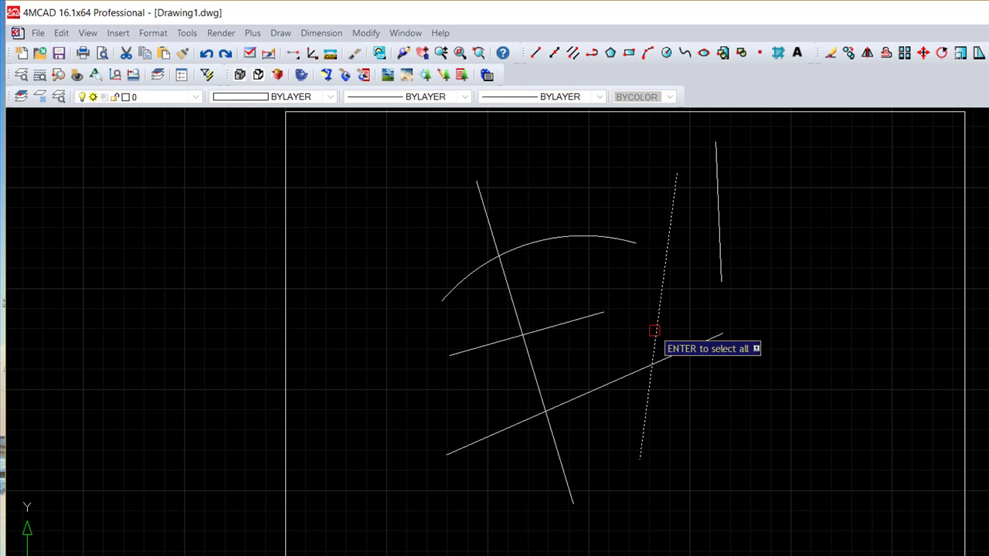
{"action": "key", "text": "Return"}
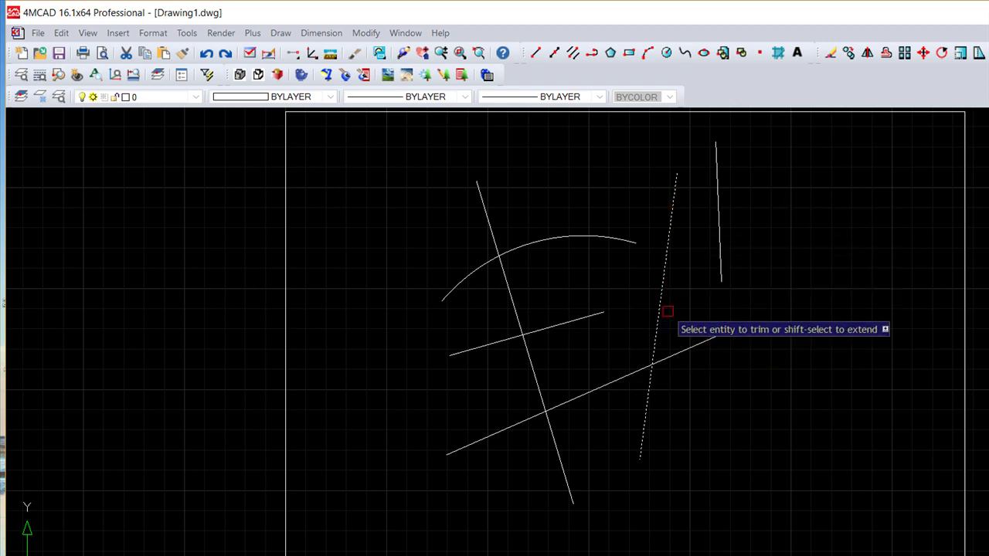
{"action": "left_click", "coordinate": [698, 344]}
{"action": "key", "text": "Return"}
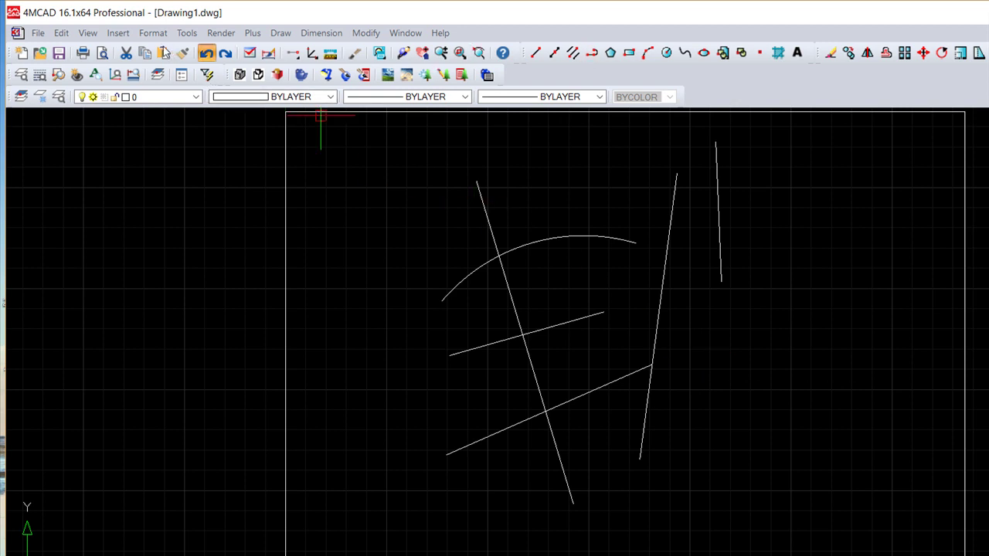
Step: Undo the trim, then clip the short line's left end and two crossing lines' middle spans
{"action": "left_click", "coordinate": [206, 52]}
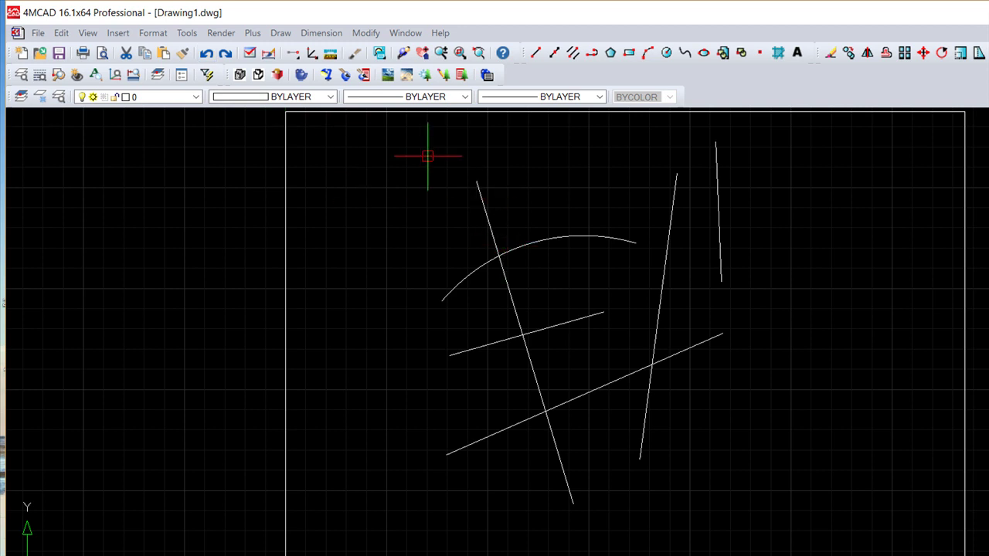
{"action": "key", "text": "alt+m"}
{"action": "key", "text": "Down"}
{"action": "key", "text": "Down"}
{"action": "key", "text": "Down"}
{"action": "key", "text": "Down"}
{"action": "key", "text": "Down"}
{"action": "key", "text": "Down"}
{"action": "key", "text": "Down"}
{"action": "key", "text": "Down"}
{"action": "key", "text": "Down"}
{"action": "key", "text": "Down"}
{"action": "key", "text": "Down"}
{"action": "key", "text": "Down"}
{"action": "key", "text": "Down"}
{"action": "key", "text": "Down"}
{"action": "key", "text": "Down"}
{"action": "key", "text": "Down"}
{"action": "key", "text": "Return"}
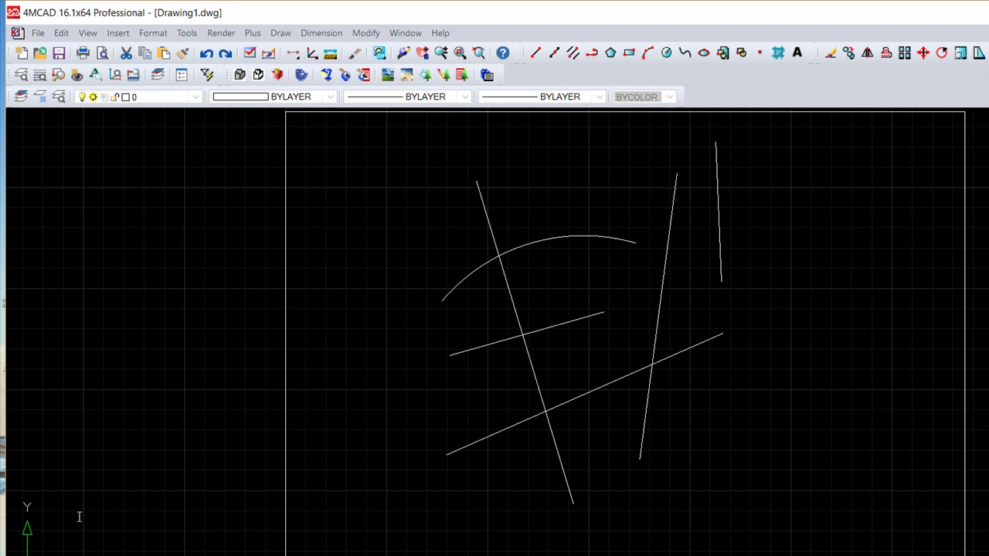
{"action": "left_click", "coordinate": [854, 550]}
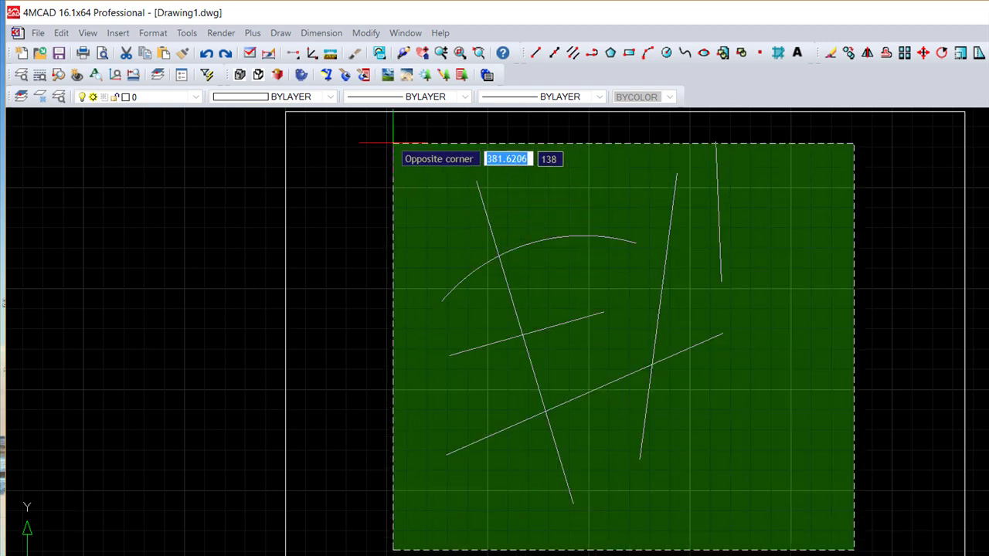
{"action": "left_click", "coordinate": [391, 137]}
{"action": "key", "text": "Return"}
{"action": "left_click", "coordinate": [487, 344]}
{"action": "left_click", "coordinate": [592, 390]}
{"action": "left_click", "coordinate": [656, 321]}
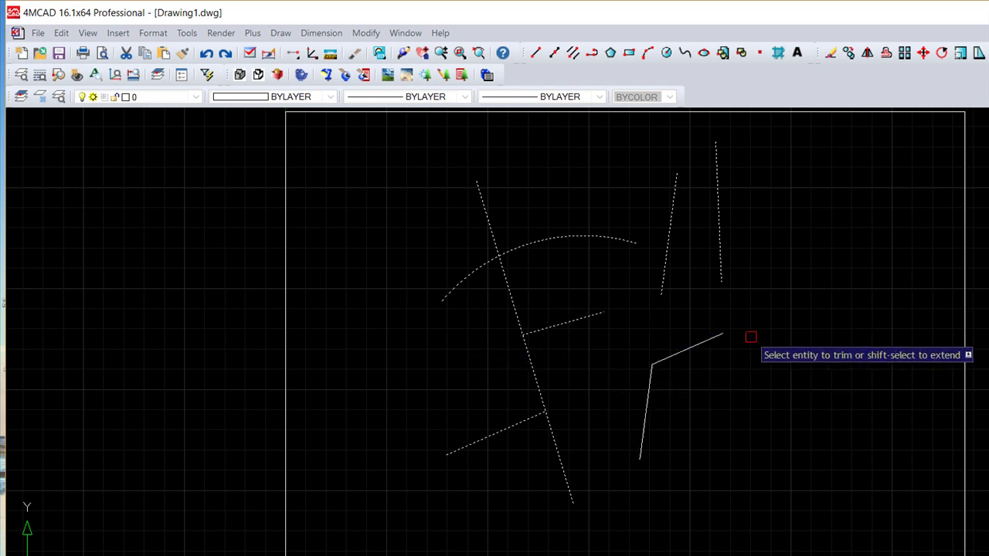
{"action": "key", "text": "Return"}
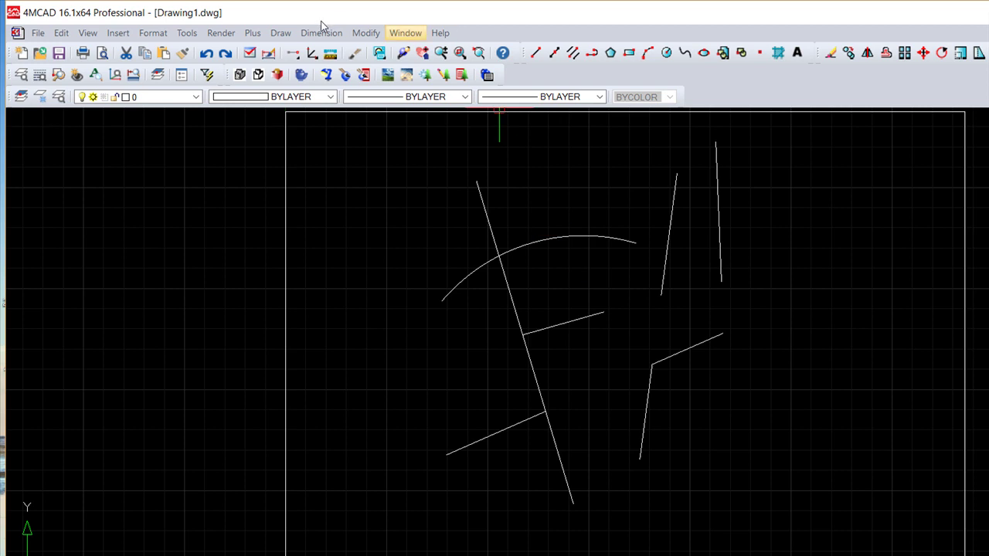
Step: Use Lengthen DY to drag the lower-left line's end past the steep line
{"action": "key", "text": "alt+m"}
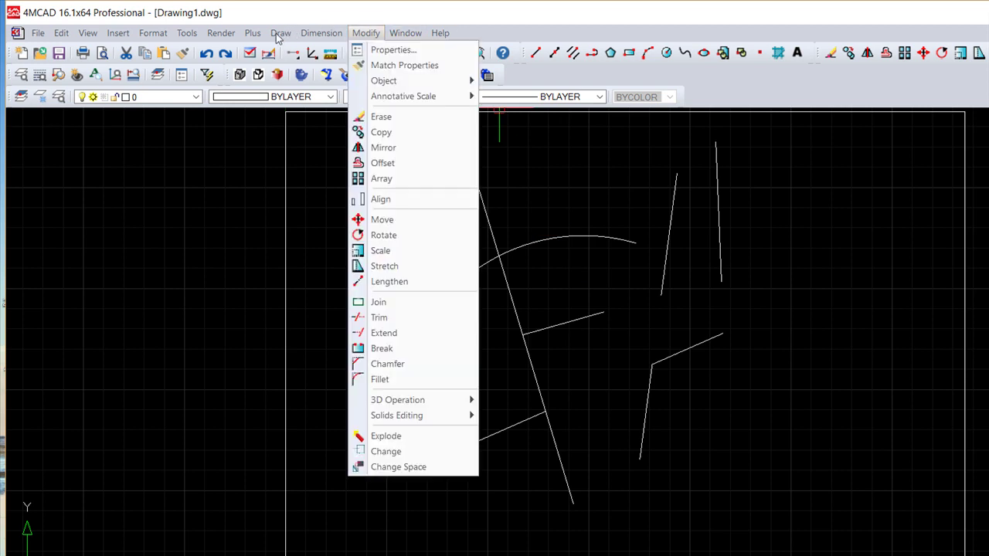
{"action": "key", "text": "Down"}
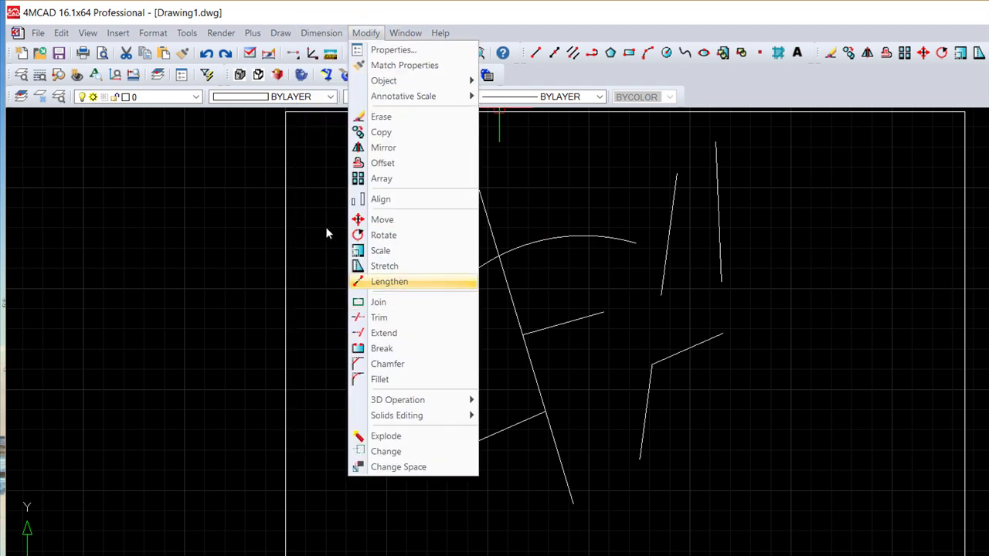
{"action": "key", "text": "Return"}
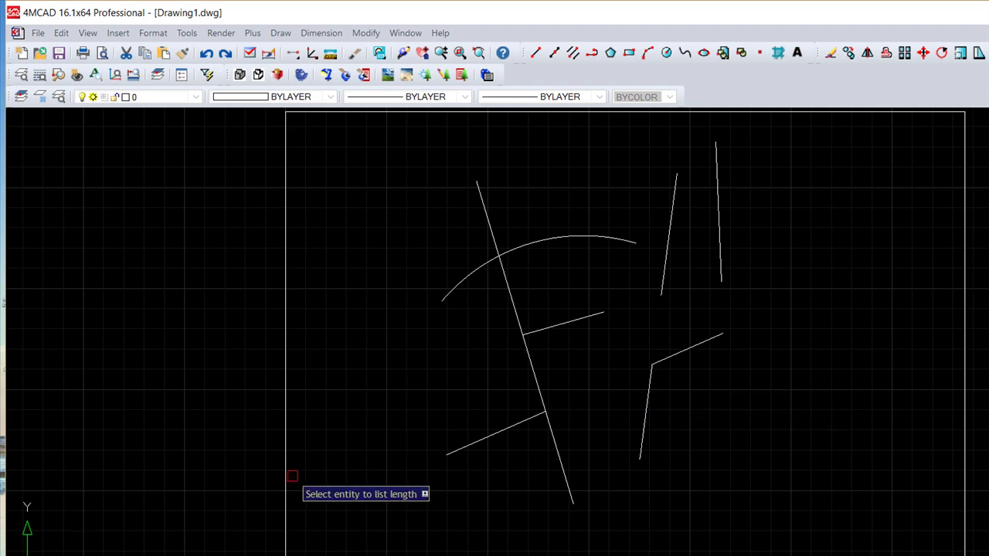
{"action": "type", "text": "dy"}
{"action": "key", "text": "Return"}
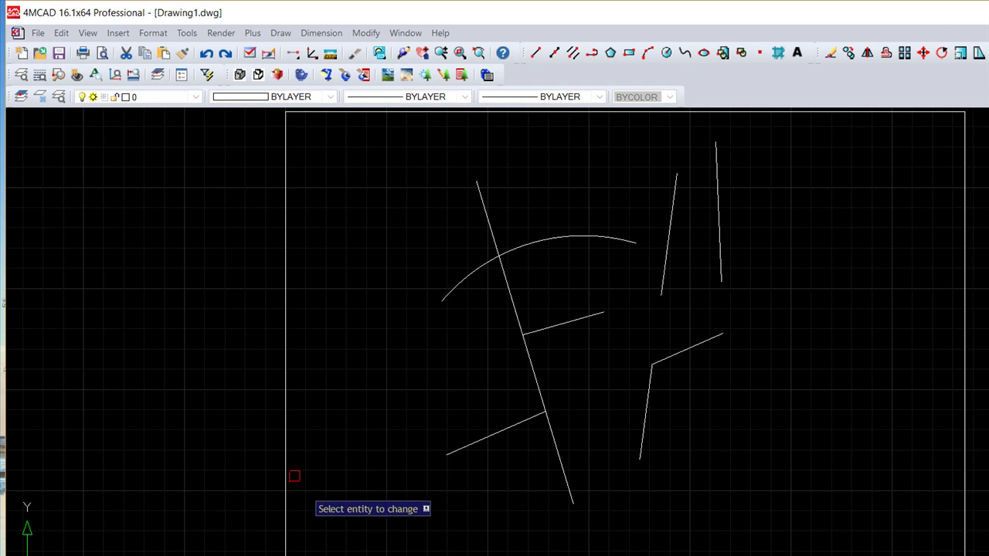
{"action": "left_click", "coordinate": [543, 412]}
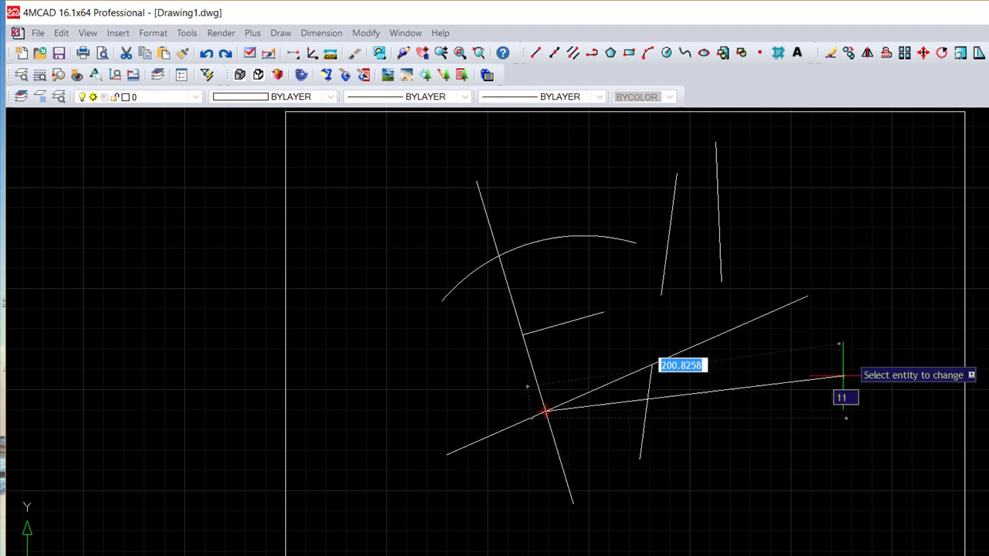
{"action": "left_click", "coordinate": [605, 439]}
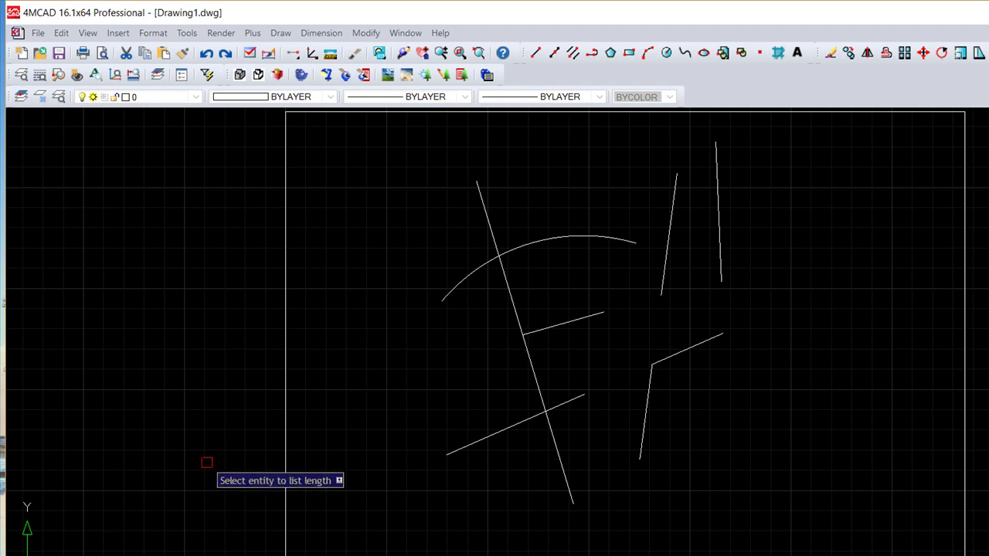
{"action": "type", "text": "de"}
{"action": "key", "text": "Return"}
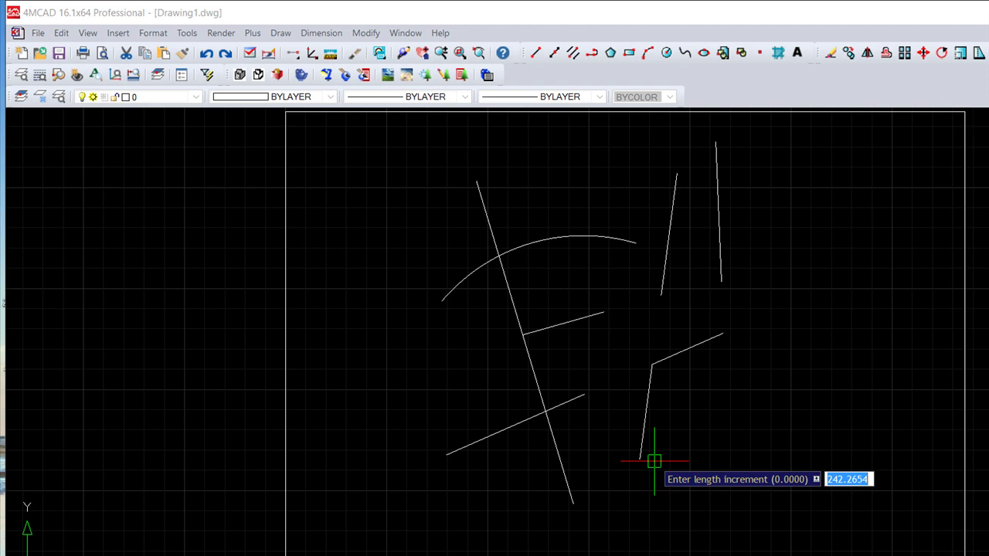
Step: Enter a delta of 20 and lengthen the V's upper-right arm at its right end
{"action": "type", "text": "20"}
{"action": "key", "text": "Return"}
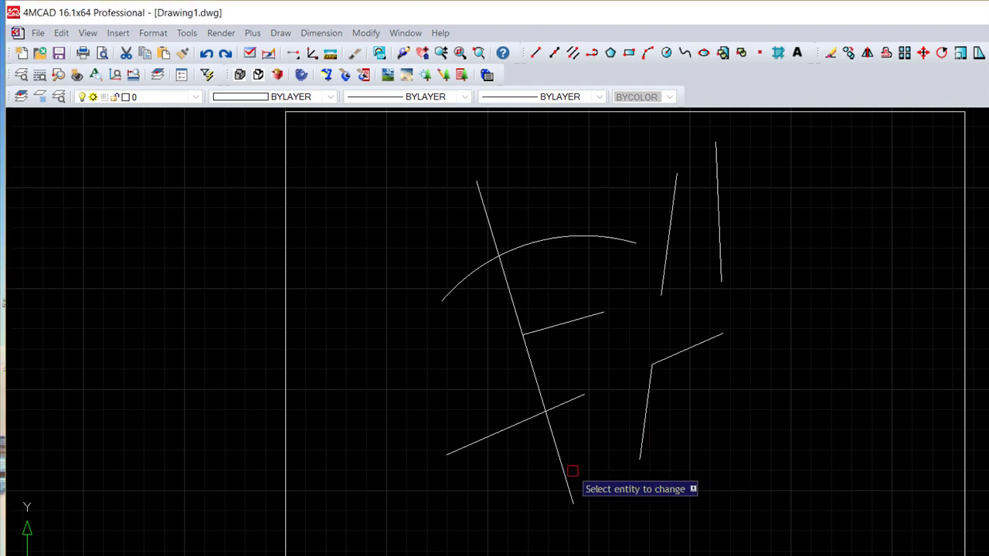
{"action": "left_click", "coordinate": [721, 334]}
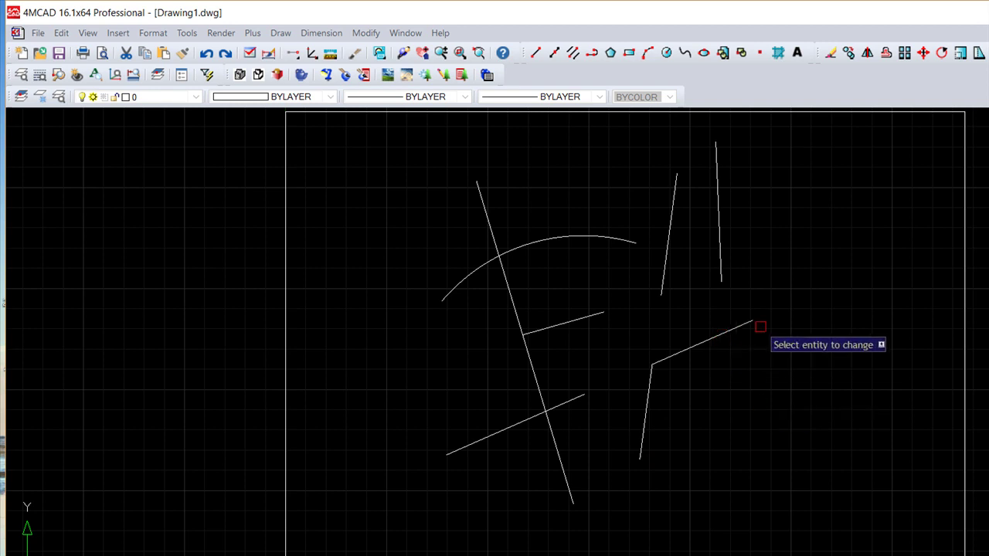
{"action": "key", "text": "Return"}
{"action": "key", "text": "Return"}
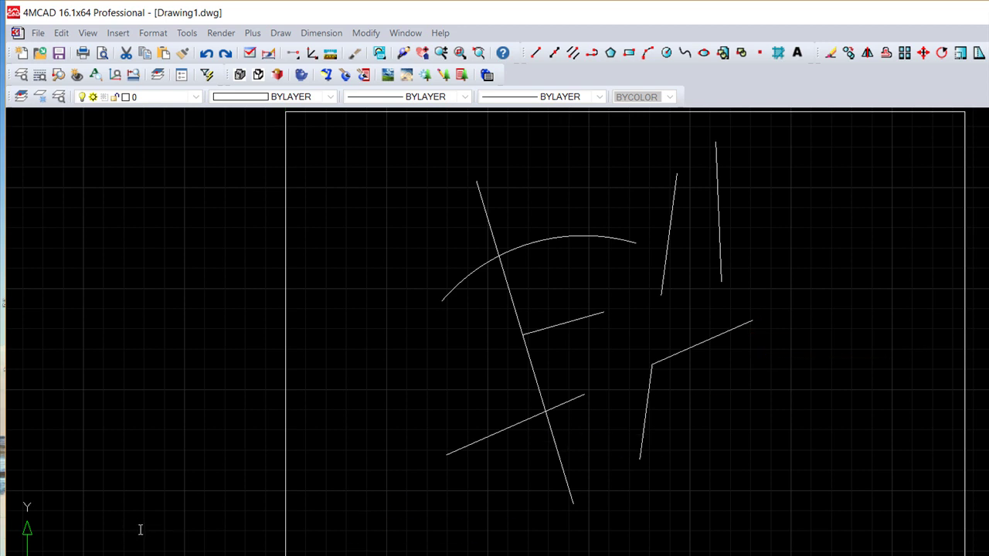
Step: Lengthen the arc by a percentage at its left end so it curves further down
{"action": "type", "text": "p"}
{"action": "key", "text": "Return"}
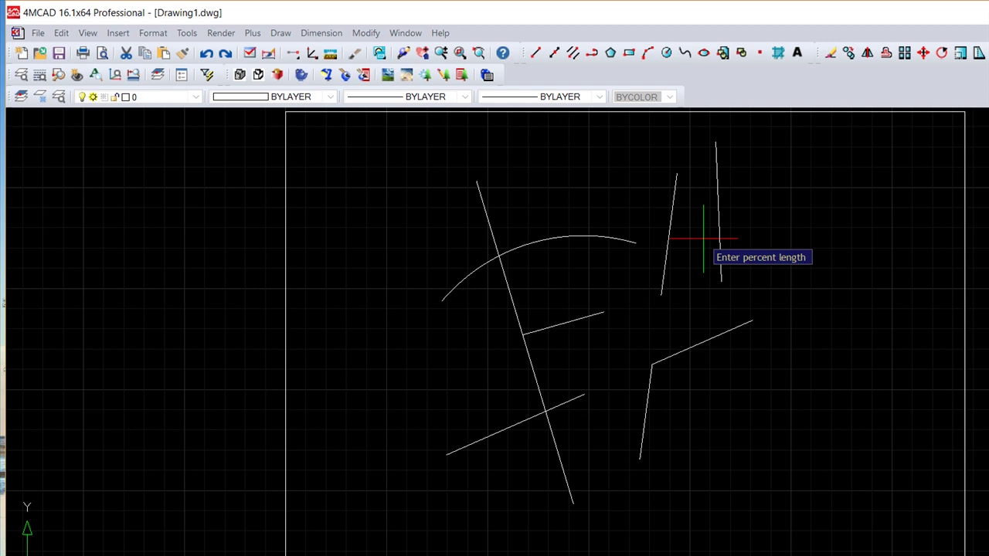
{"action": "key", "text": "Return"}
{"action": "left_click", "coordinate": [449, 290]}
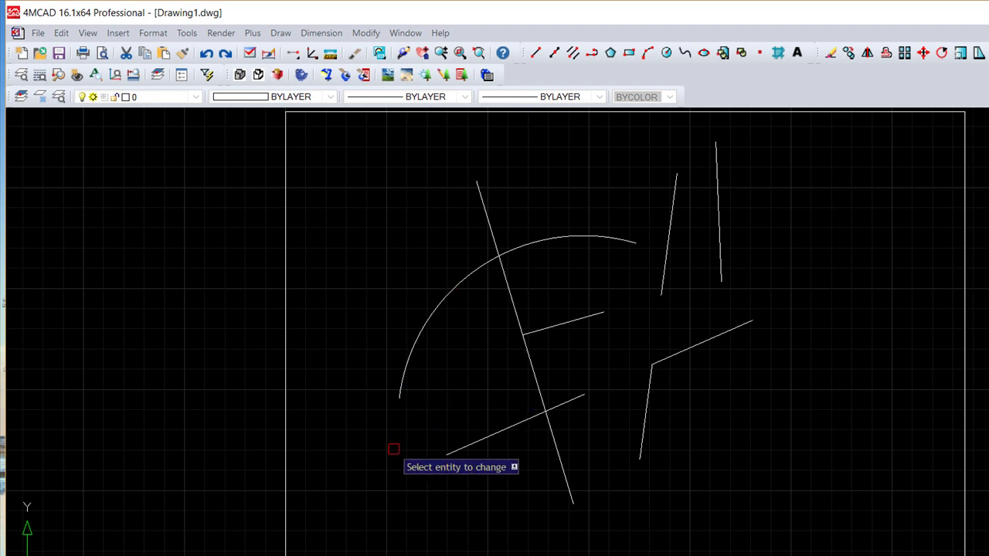
Step: Use Lengthen's Total option with 100 to cut back the arc's upper-right end
{"action": "key", "text": "Return"}
{"action": "key", "text": "Return"}
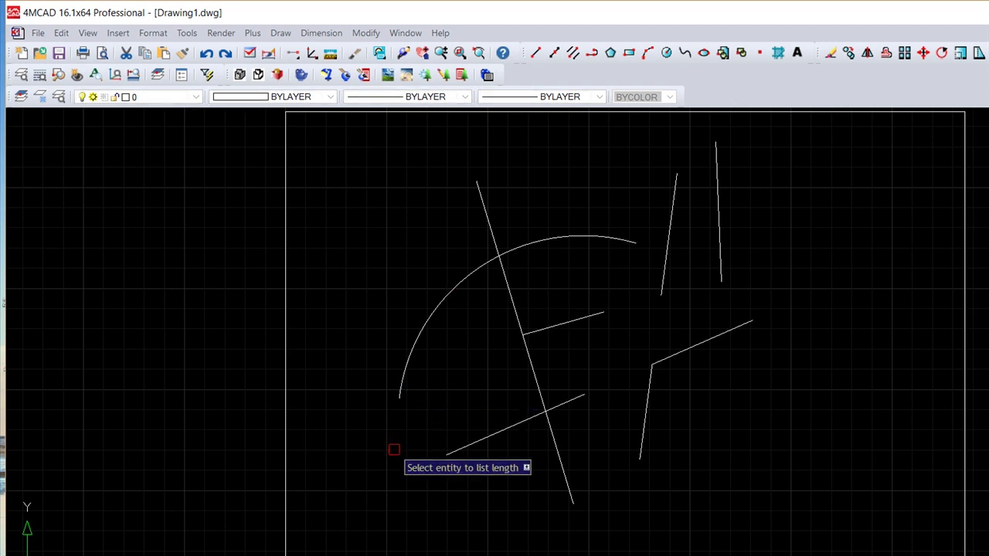
{"action": "type", "text": "t"}
{"action": "key", "text": "Return"}
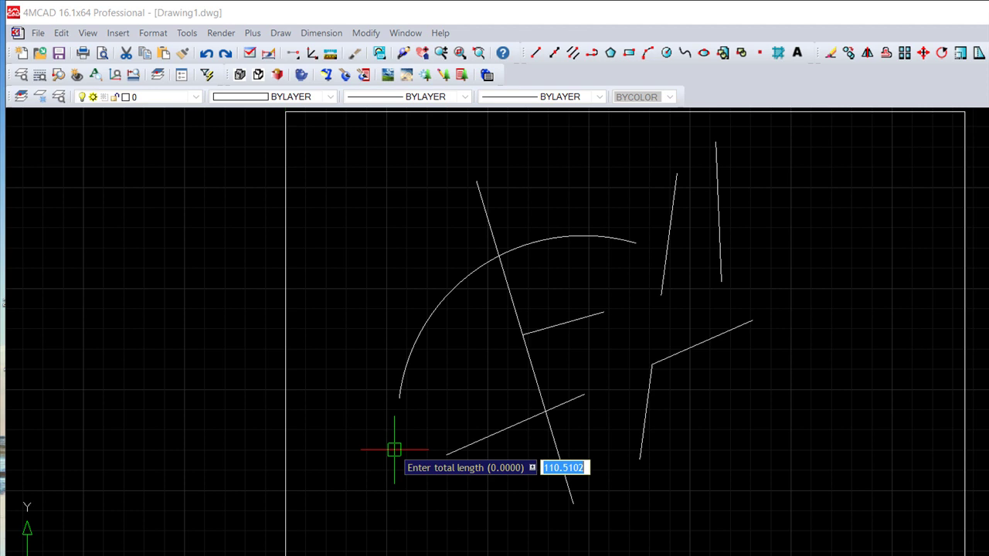
{"action": "type", "text": "100"}
{"action": "key", "text": "Return"}
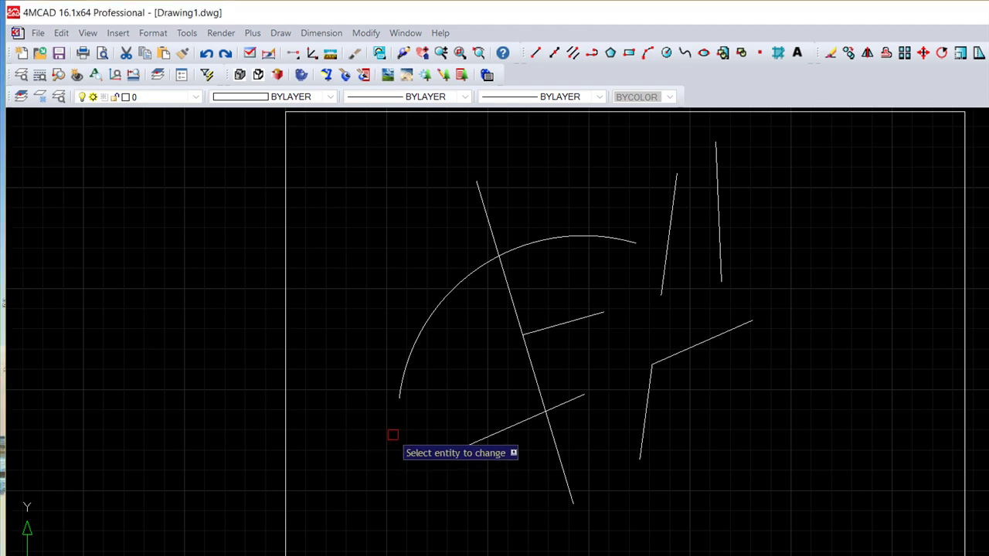
{"action": "left_click", "coordinate": [589, 234]}
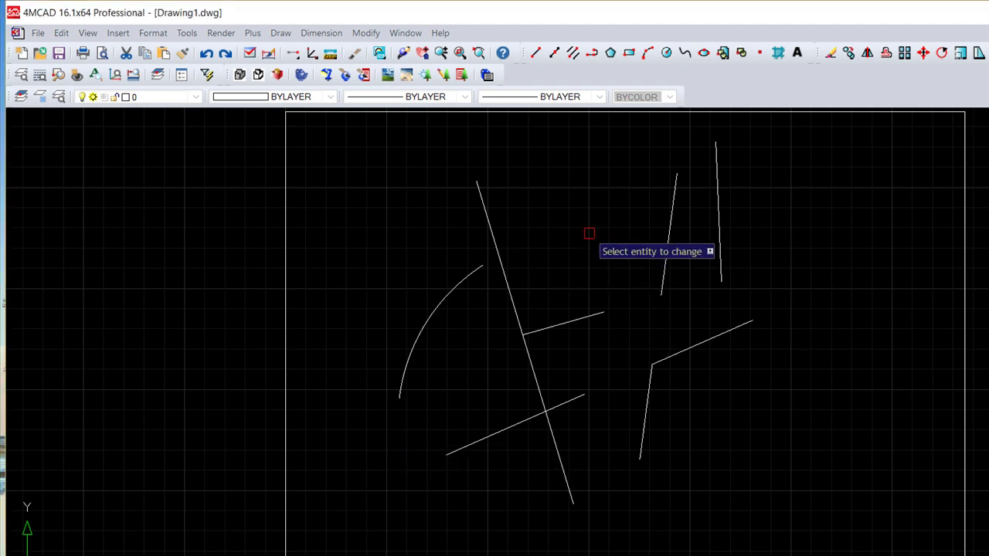